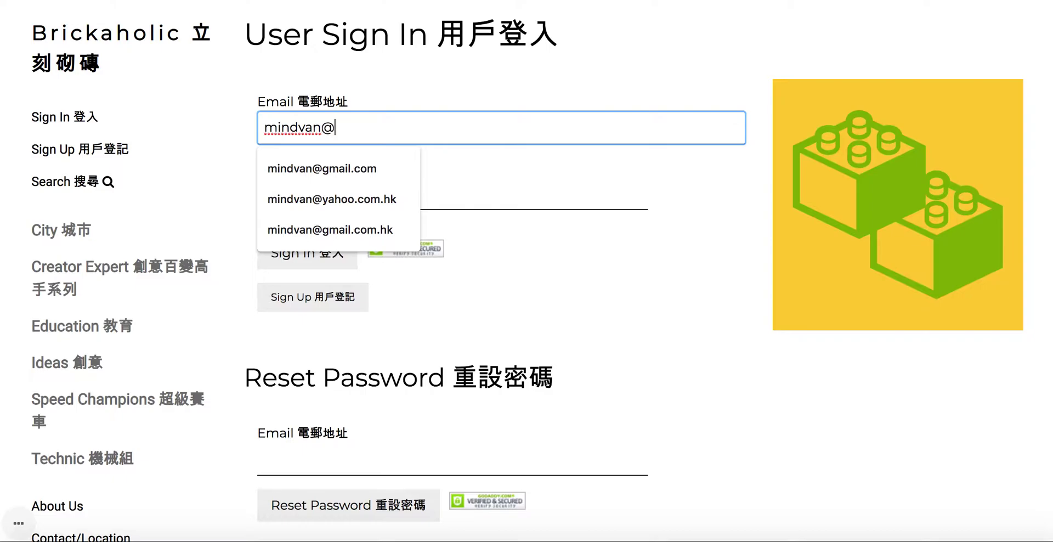
# Step: Enter the account password and sign in to the Brickaholic shop
pyautogui.click(265, 193)
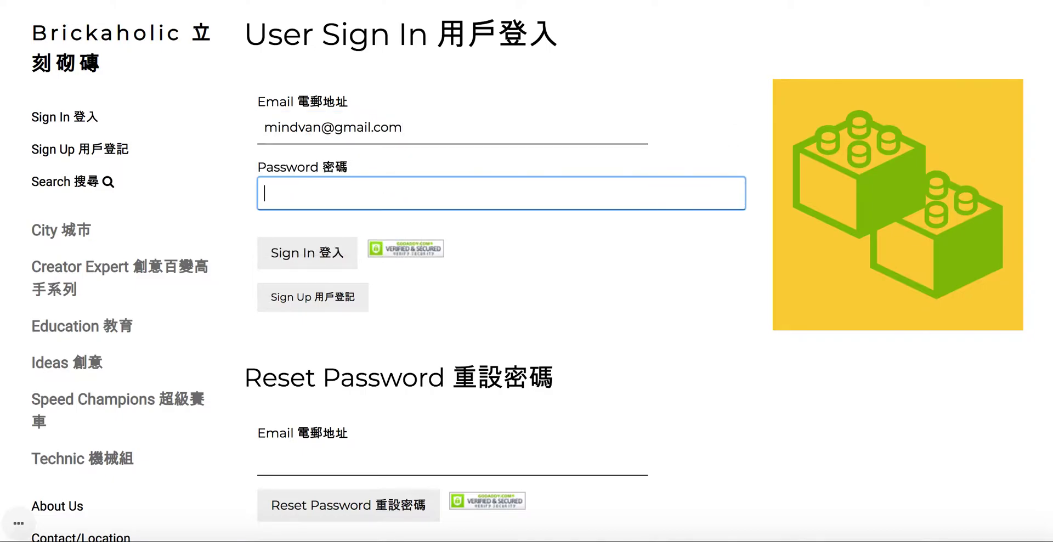
pyautogui.click(279, 250)
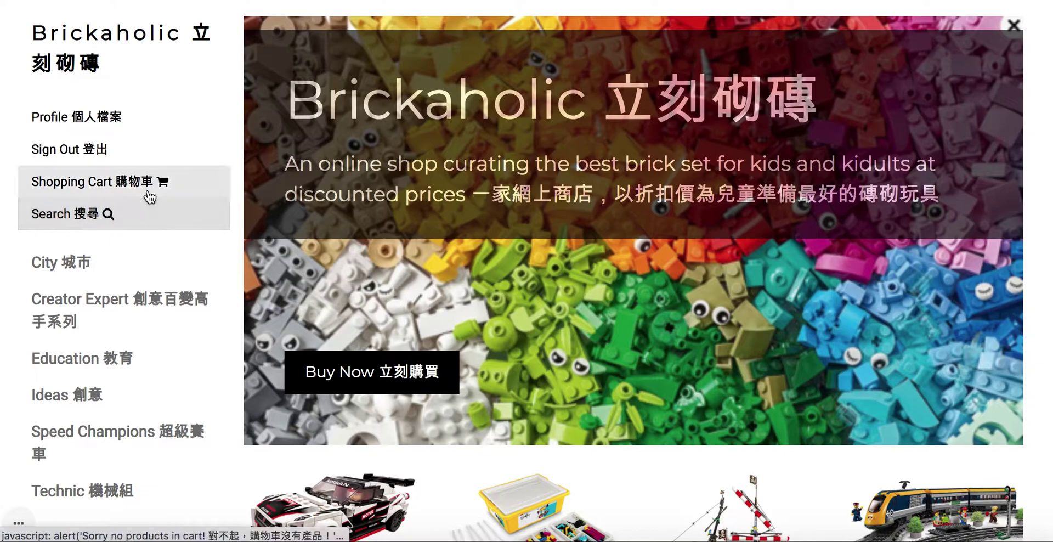
# Step: Add the 76896 Nissan GT-R NISMO set from the home page to the shopping cart
pyautogui.scroll(-2, 274, 178)
pyautogui.scroll(-5, 275, 178)
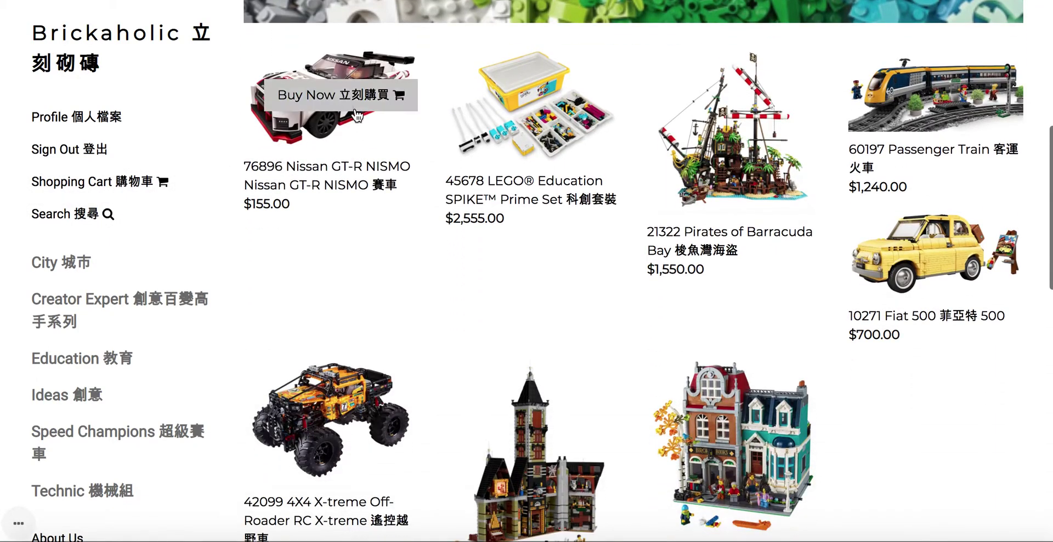
pyautogui.click(359, 102)
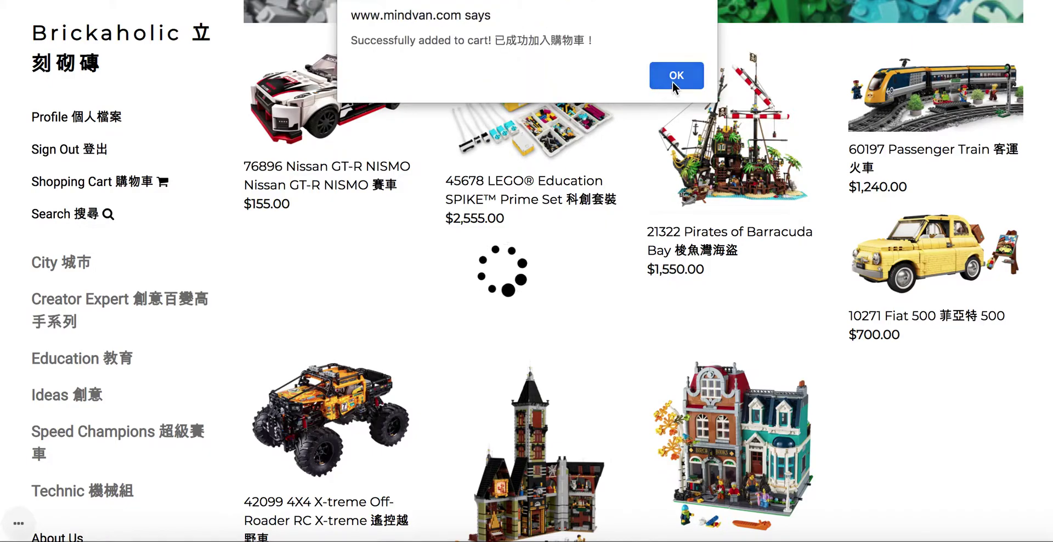
pyautogui.click(674, 77)
# Step: Open the 45678 LEGO Education SPIKE Prime Set page and add two of the sets to the cart
pyautogui.click(536, 199)
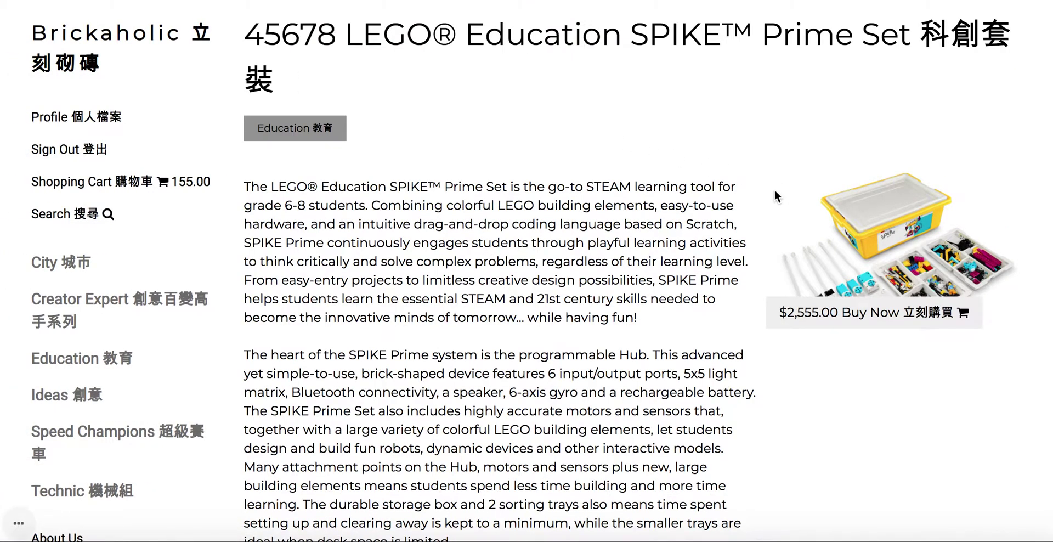
pyautogui.scroll(-4, 775, 195)
pyautogui.scroll(2, 790, 194)
pyautogui.click(803, 190)
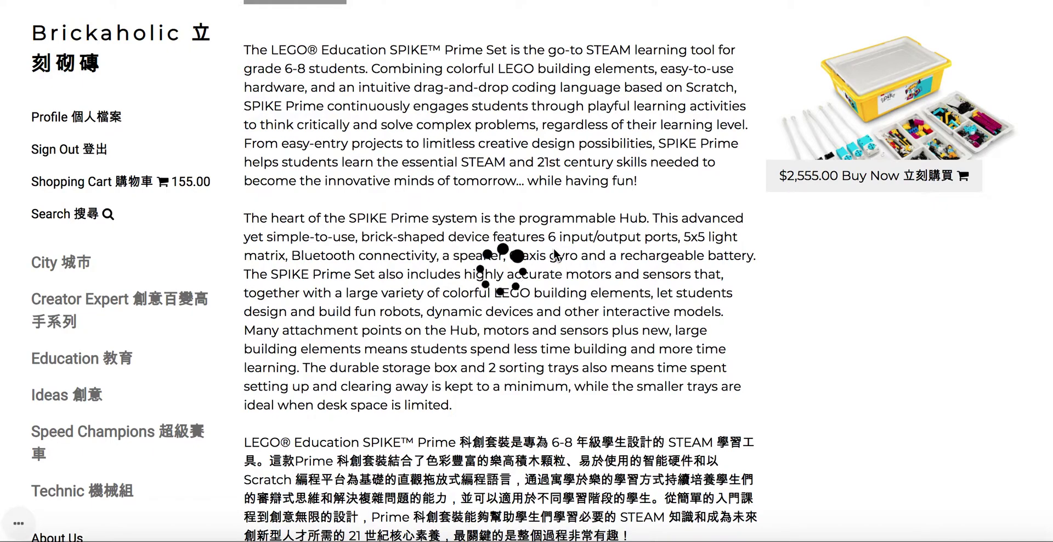
pyautogui.click(681, 80)
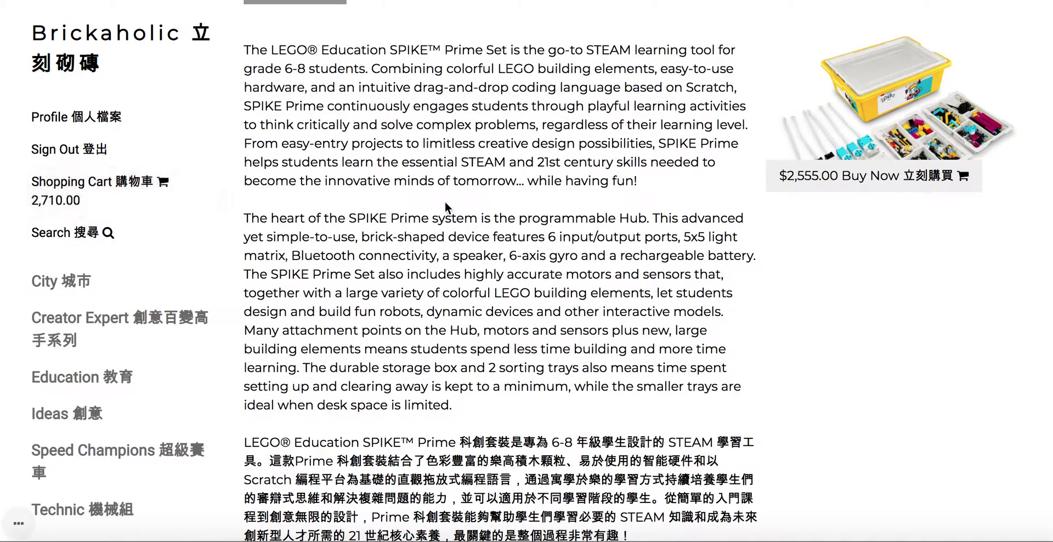
pyautogui.click(813, 174)
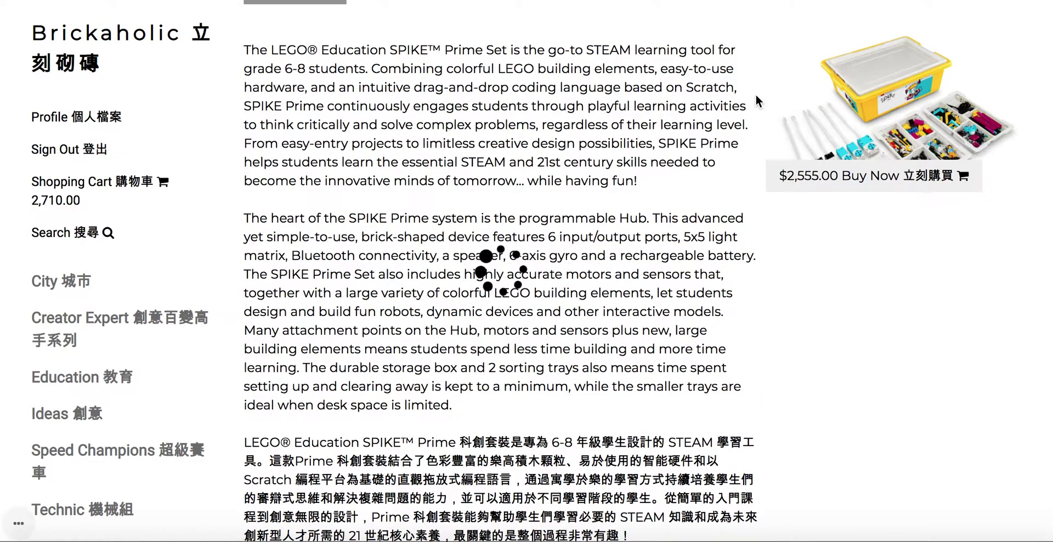
pyautogui.click(686, 75)
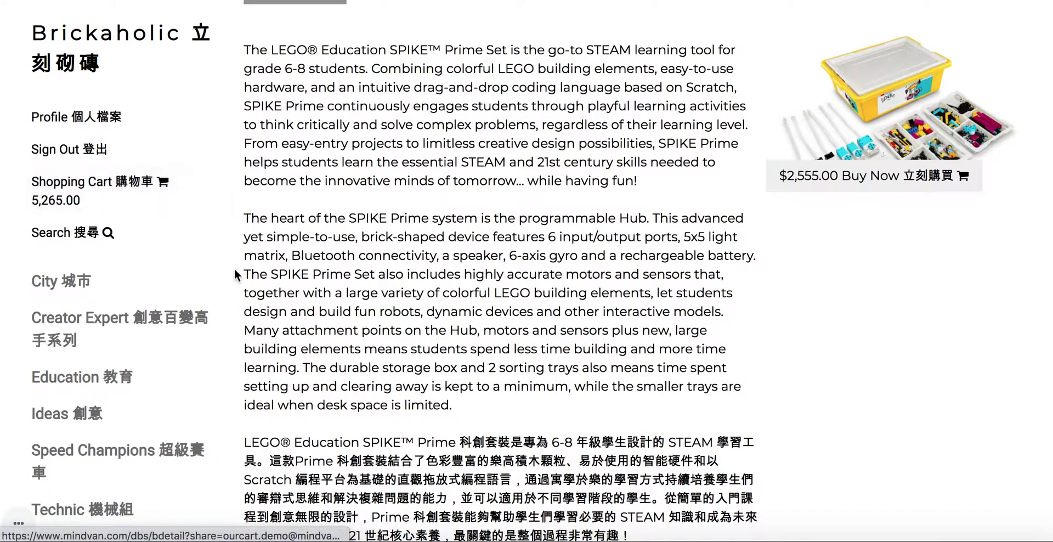
# Step: Browse the Education and Ideas categories and add the 21322 Pirates of Barracuda Bay set to the cart
pyautogui.click(102, 379)
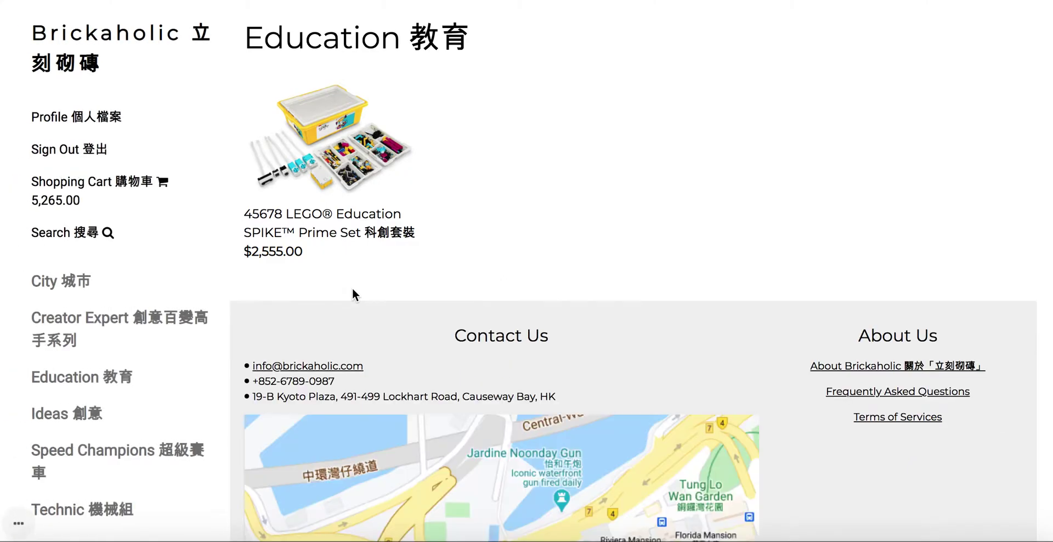
pyautogui.click(141, 413)
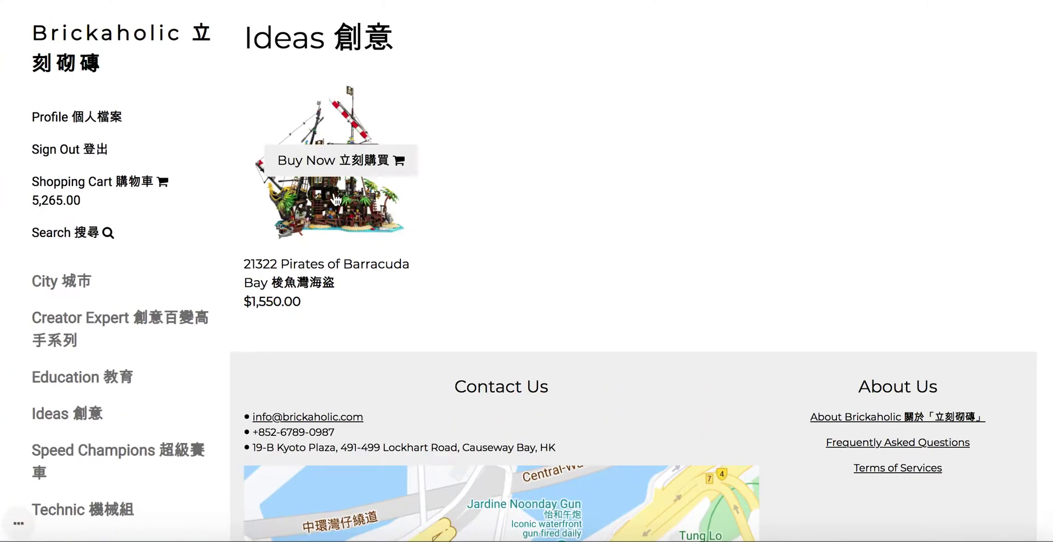
pyautogui.click(337, 165)
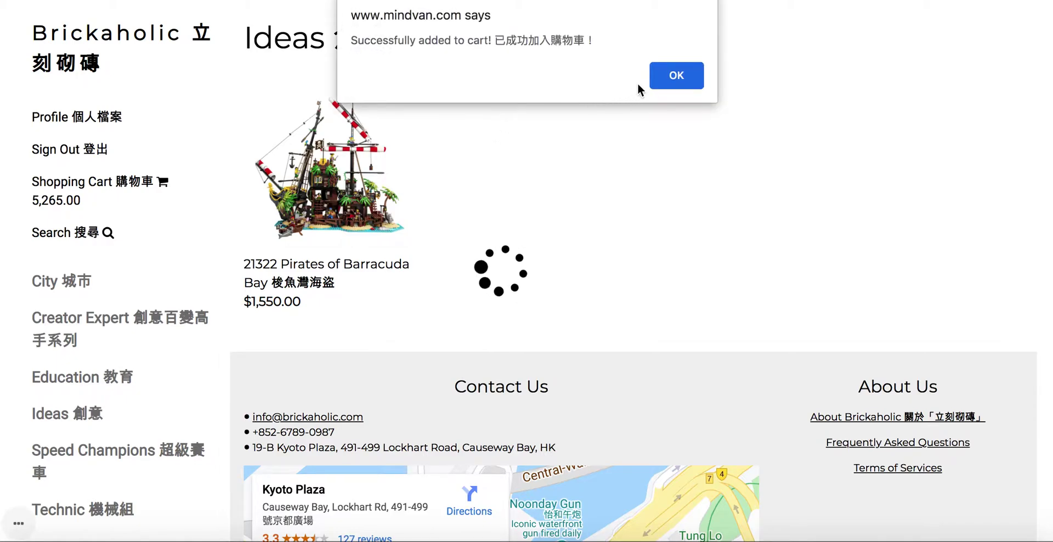
pyautogui.click(671, 81)
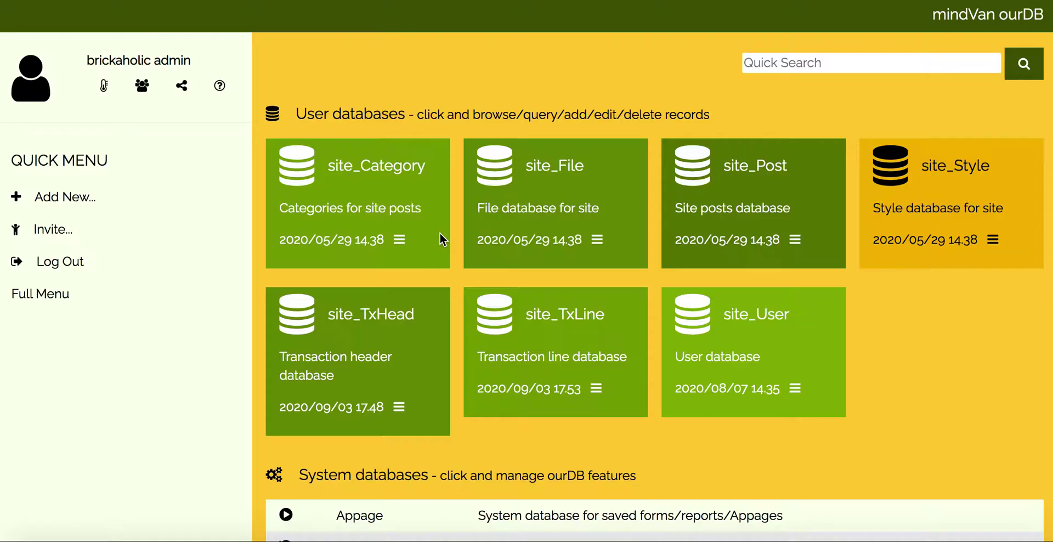
# Step: In the mindVan ourDB admin, open site_TxHead and review the new order's linked site_TxLine records
pyautogui.click(377, 316)
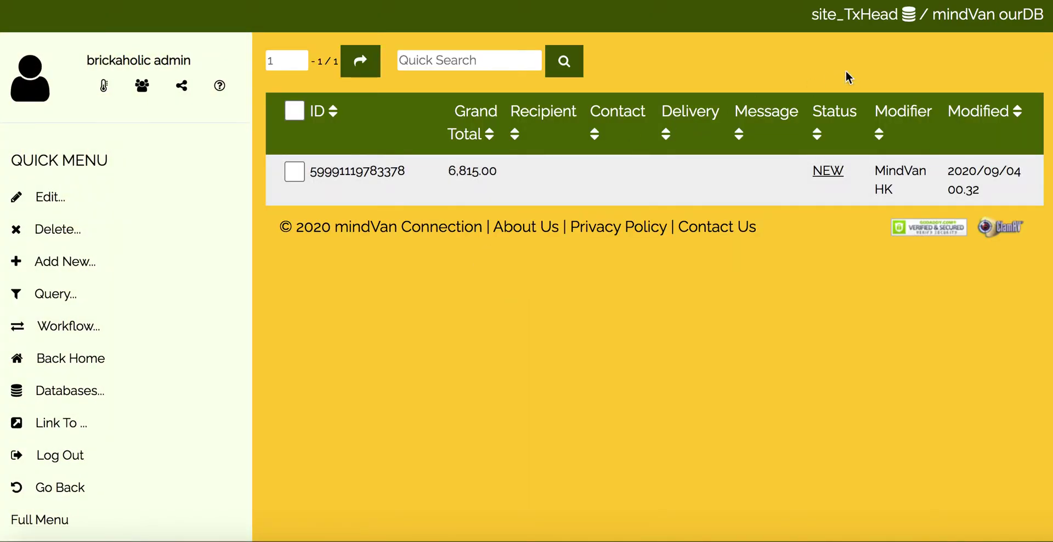
pyautogui.click(294, 171)
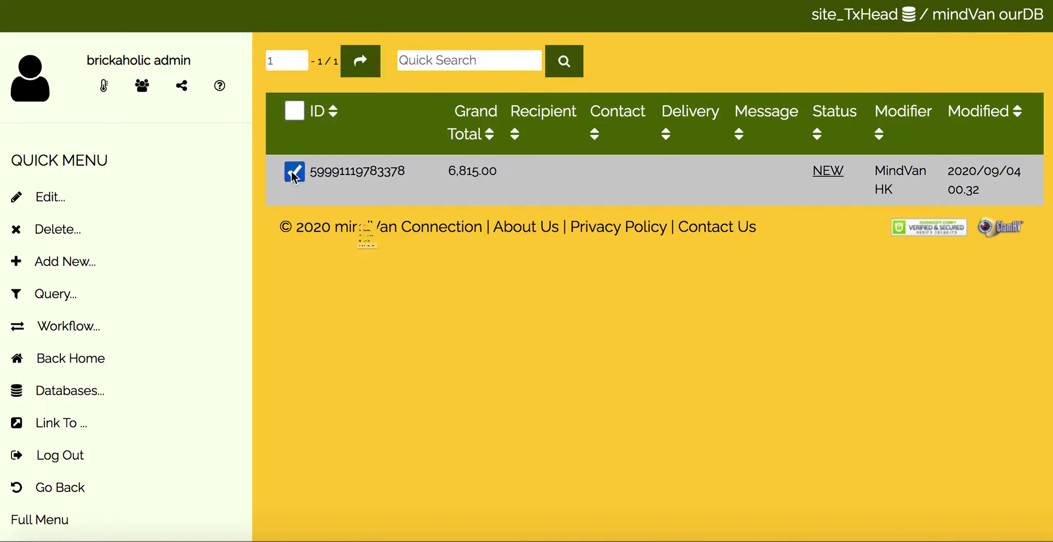
pyautogui.click(363, 271)
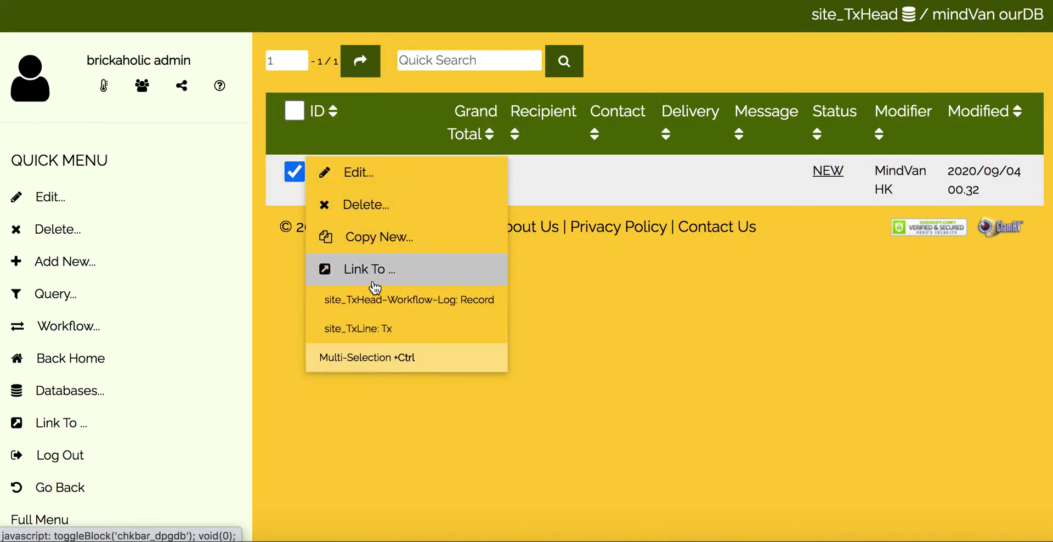
pyautogui.click(374, 329)
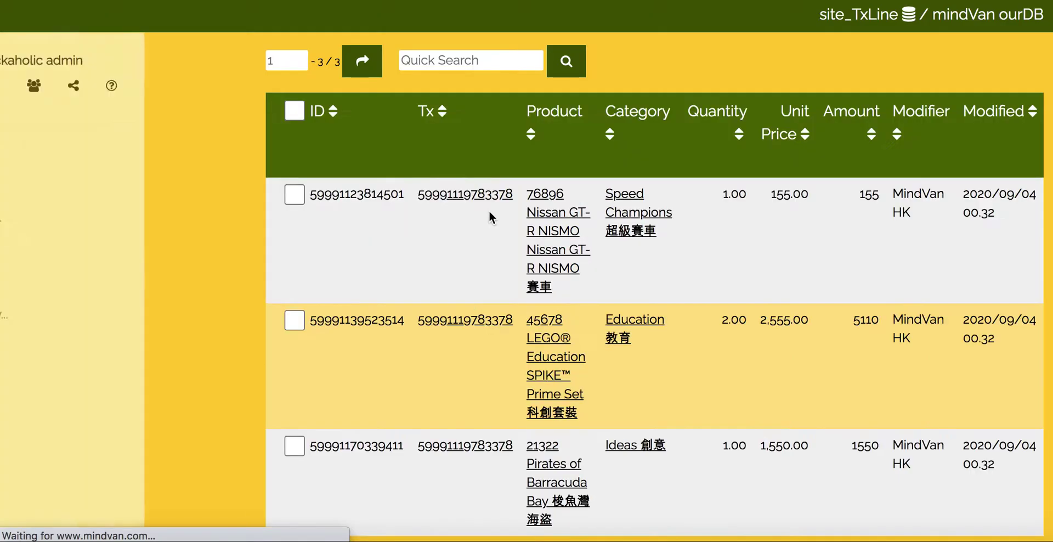
pyautogui.scroll(-2, 465, 235)
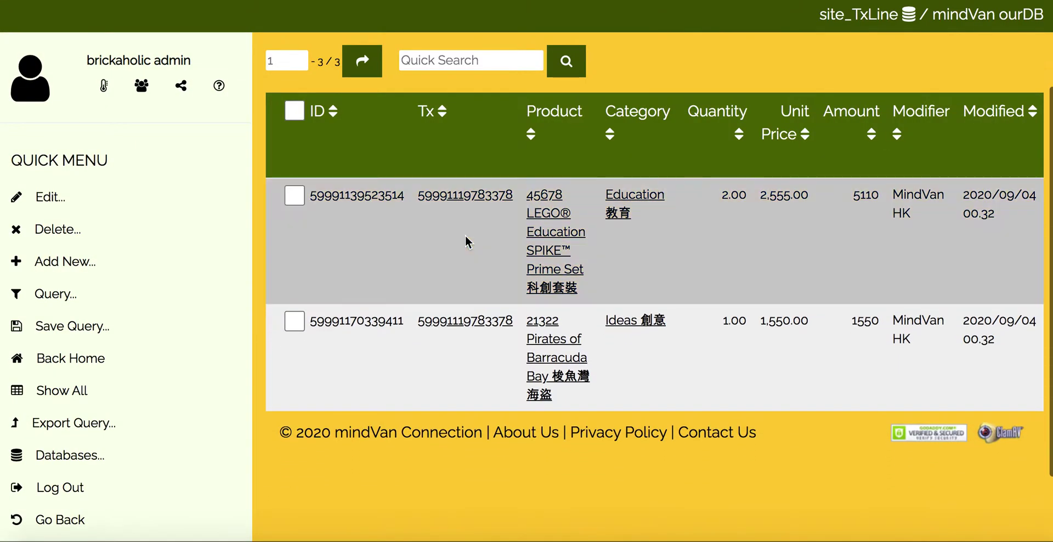
pyautogui.scroll(1, 465, 235)
pyautogui.scroll(1, 465, 235)
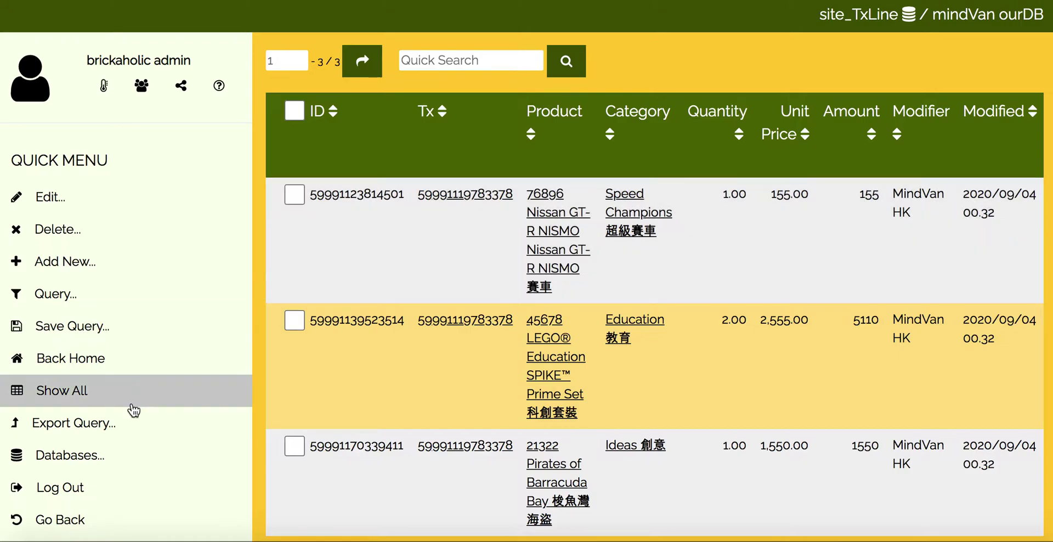
# Step: Return to the site_TxHead database and view the order's linked site_TxHead~Workflow~Log record
pyautogui.click(110, 458)
pyautogui.scroll(-3, 111, 460)
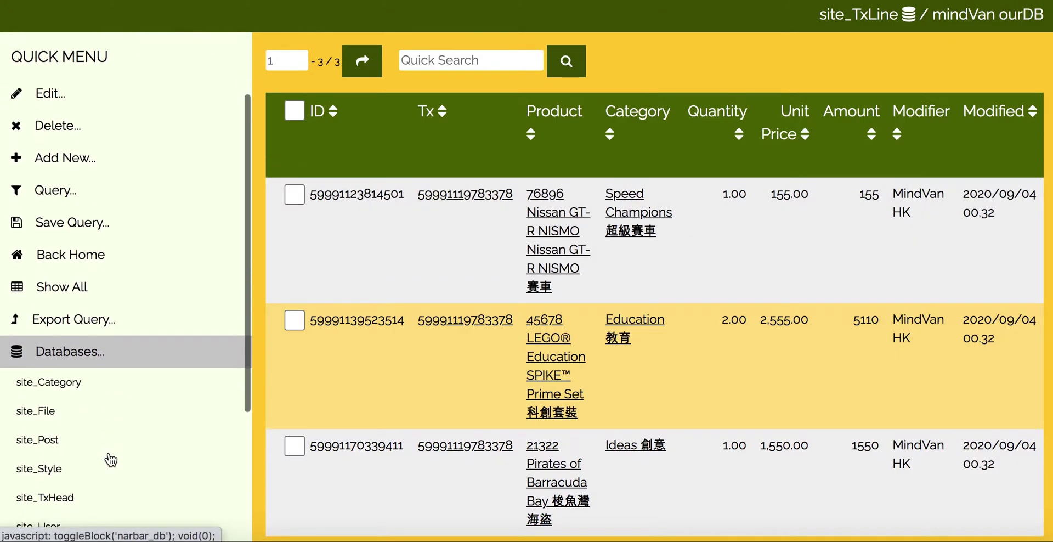
pyautogui.scroll(-1, 108, 459)
pyautogui.click(137, 459)
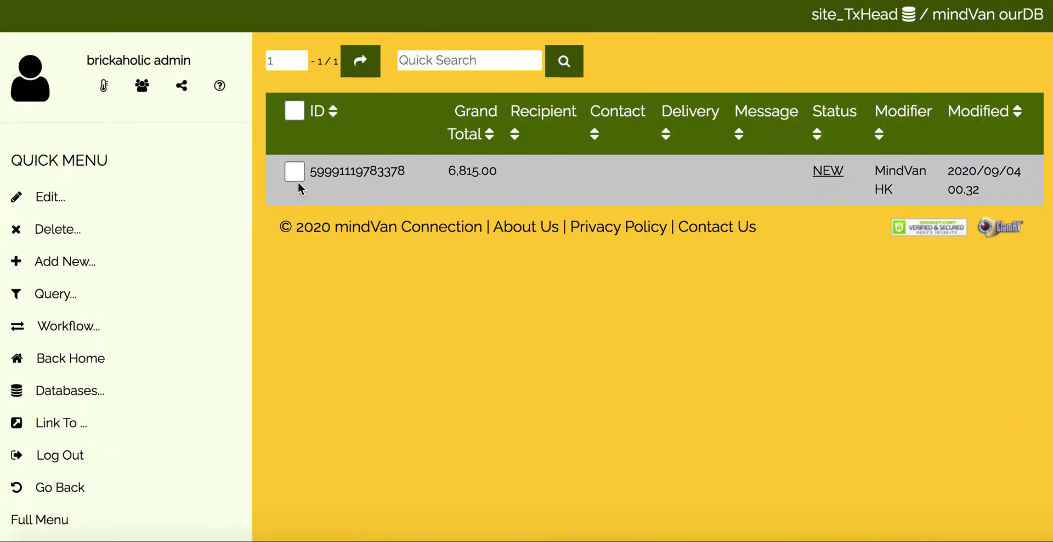
pyautogui.click(294, 172)
pyautogui.click(362, 280)
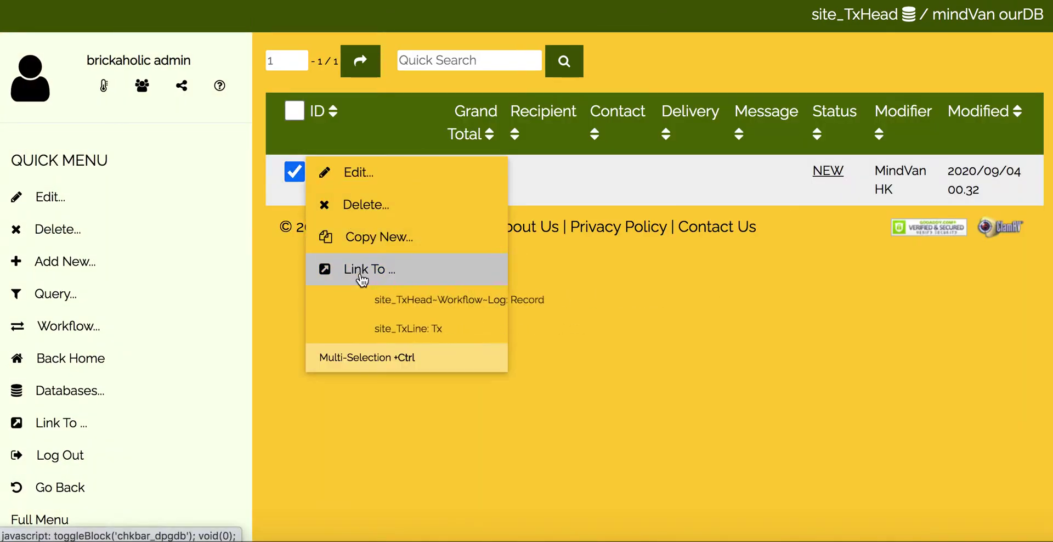
pyautogui.click(375, 299)
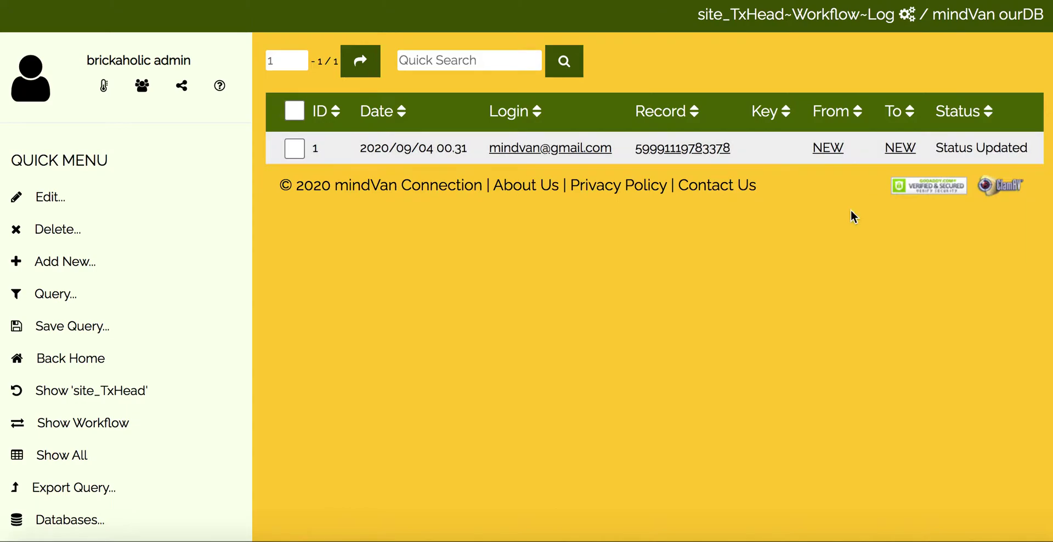
pyautogui.click(402, 281)
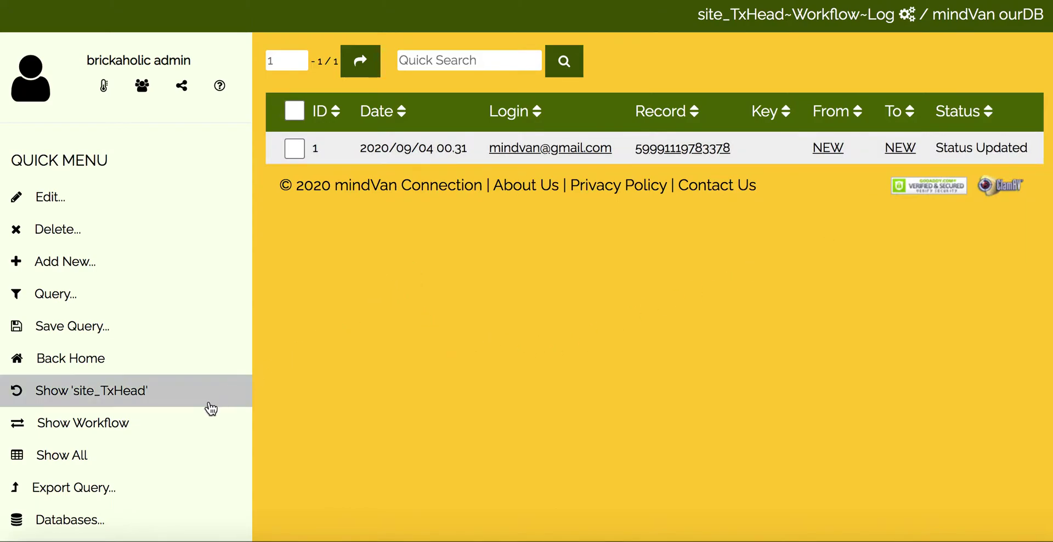
# Step: Go back to the ourDB home page and look through the Appage system database of site templates
pyautogui.click(103, 365)
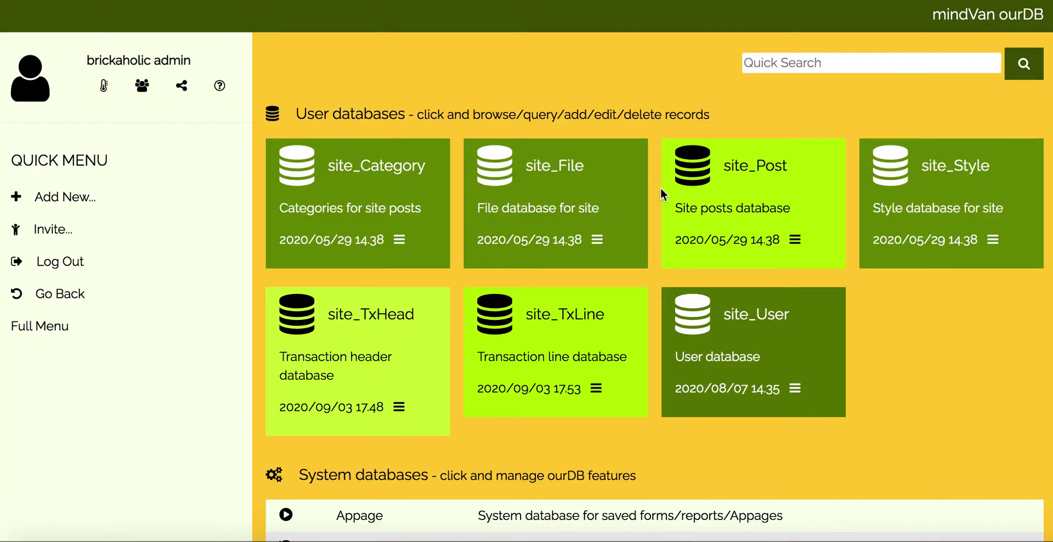
pyautogui.scroll(-5, 411, 269)
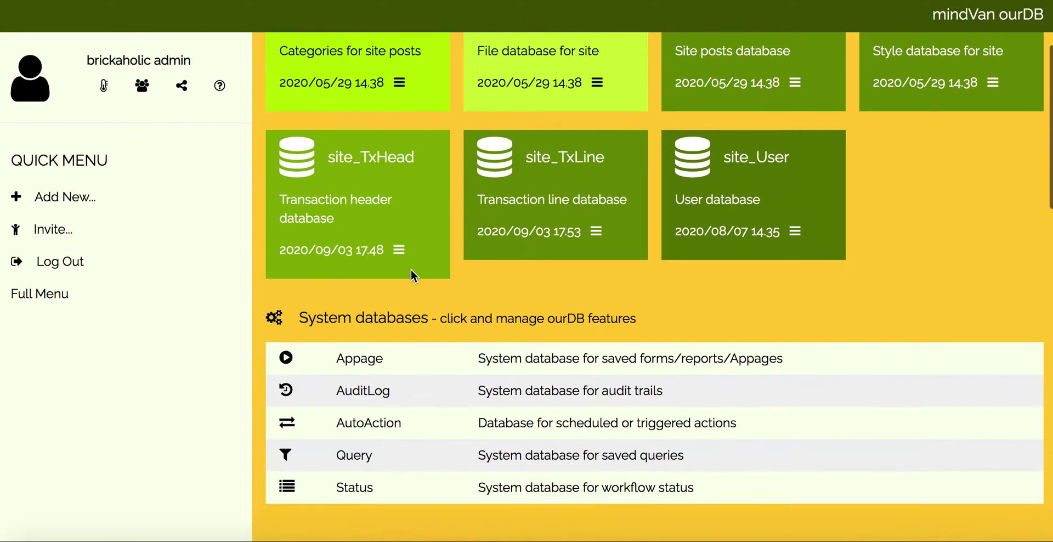
pyautogui.click(360, 258)
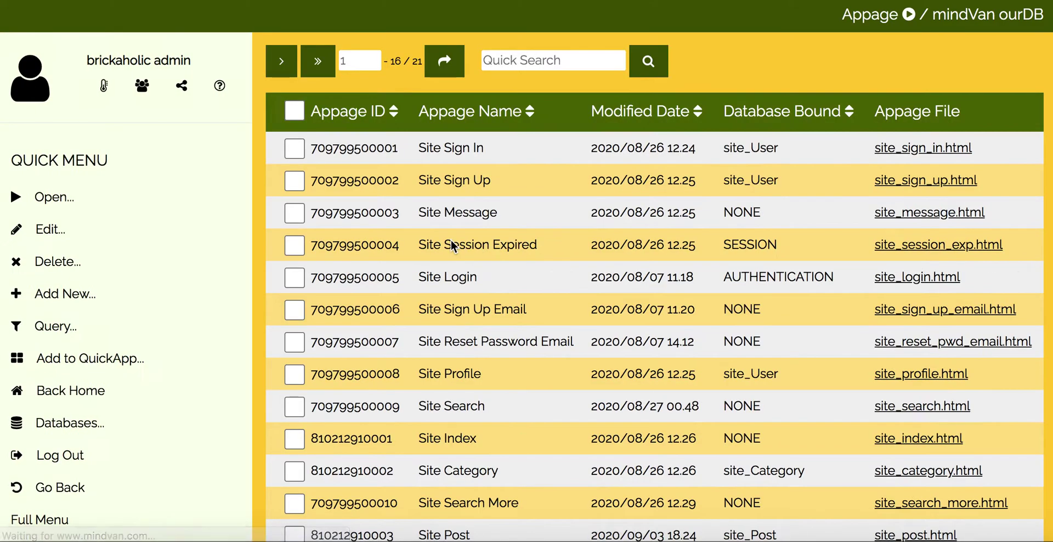
pyautogui.scroll(-6, 451, 240)
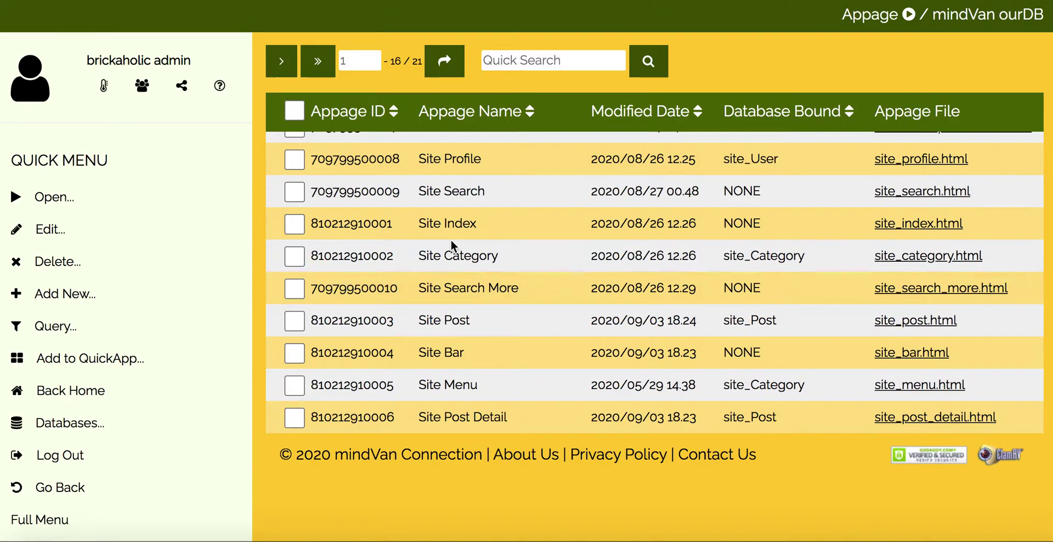
# Step: Switch to the text editor and open site_txhead.html from the step2 folder as plain source code
pyautogui.press('super+Tab')
pyautogui.press('super+Tab')
pyautogui.press('super+Tab')
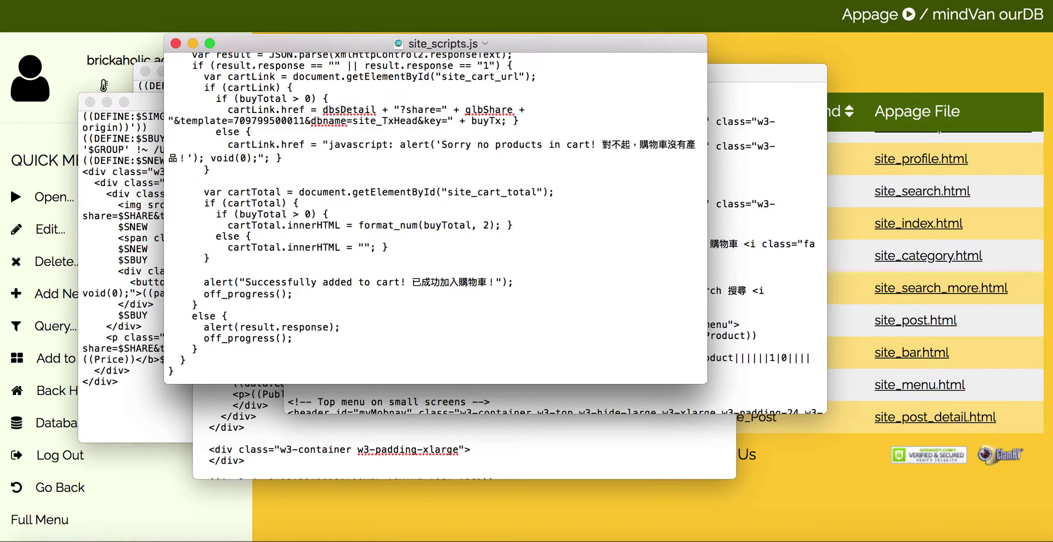
pyautogui.click(105, 0)
pyautogui.click(126, 0)
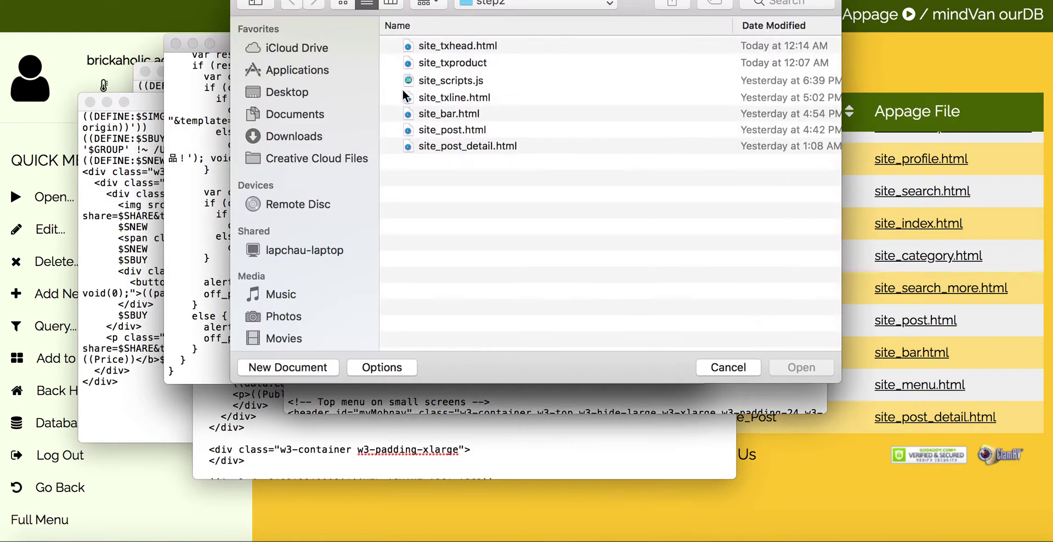
pyautogui.click(475, 50)
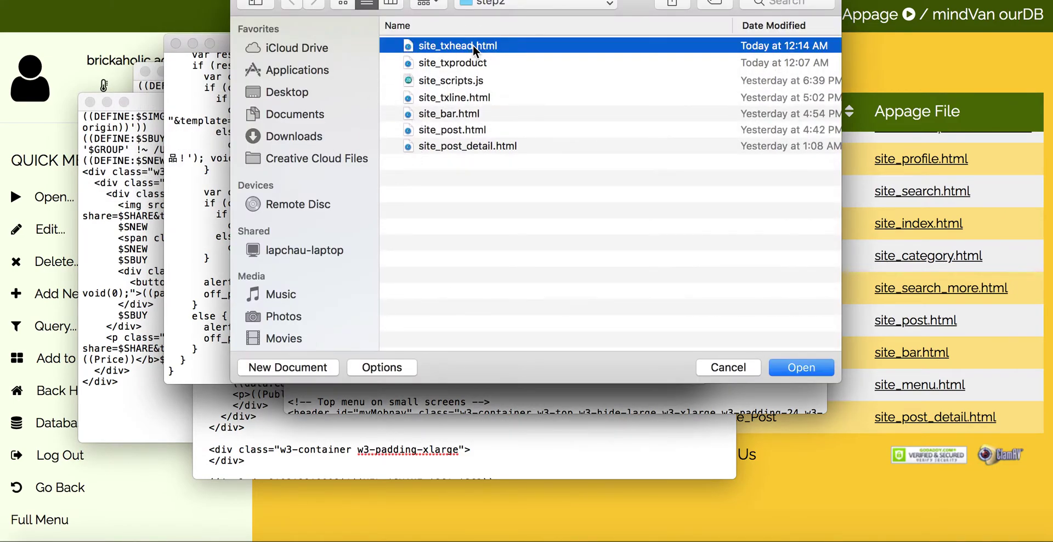
pyautogui.click(392, 367)
pyautogui.click(476, 338)
pyautogui.click(795, 367)
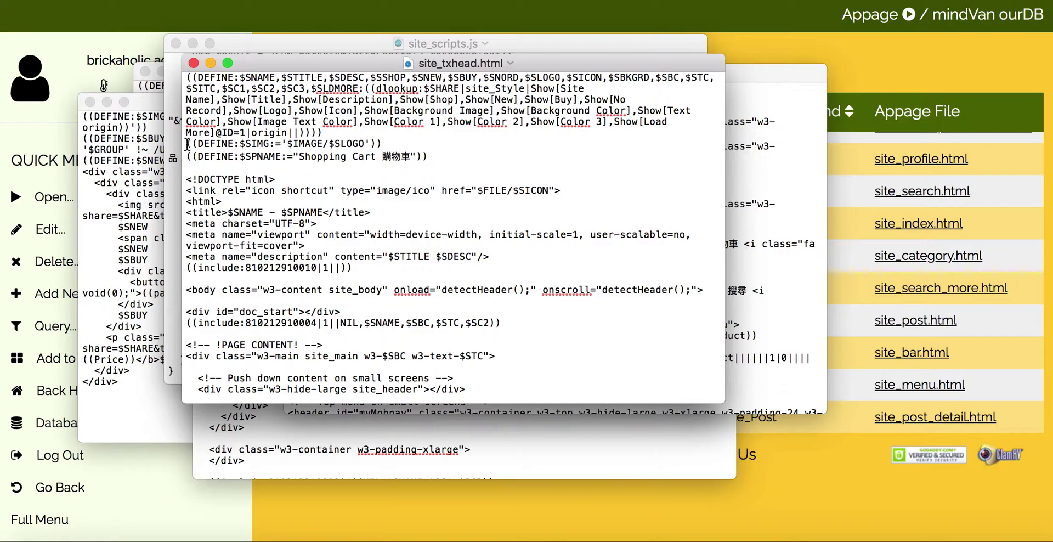
# Step: Highlight the $SIMG and $SPNAME definitions in site_txhead.html and review the page header markup down to the site_txhead form
pyautogui.hotkey('shift', 'Down')
pyautogui.hotkey('shift', 'Down')
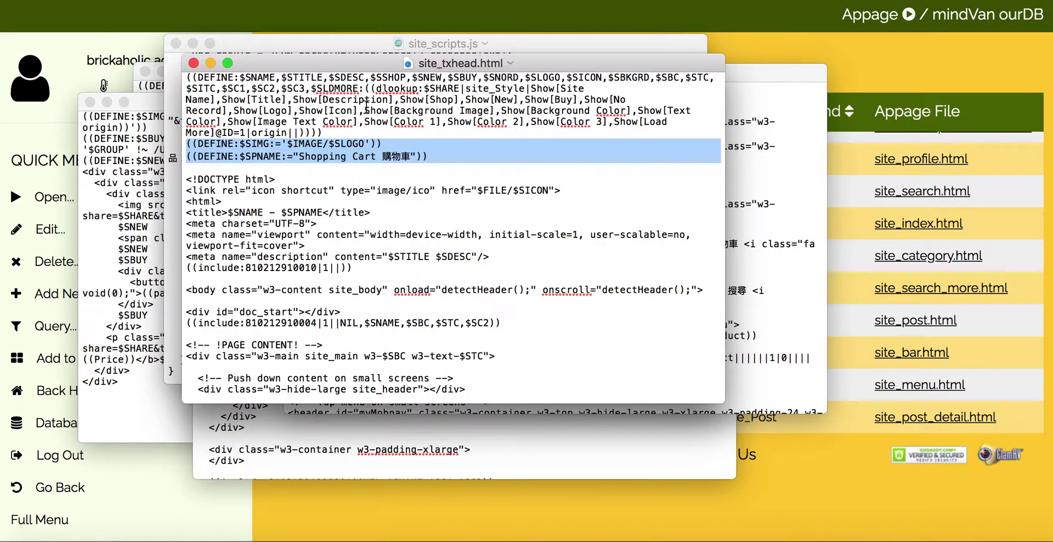
pyautogui.scroll(-5, 336, 206)
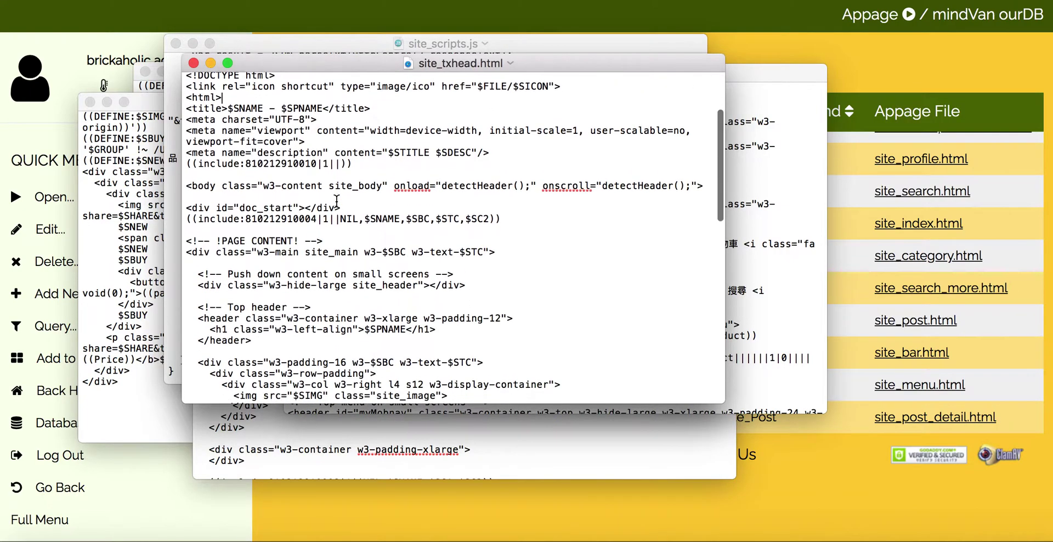
pyautogui.scroll(-4, 336, 202)
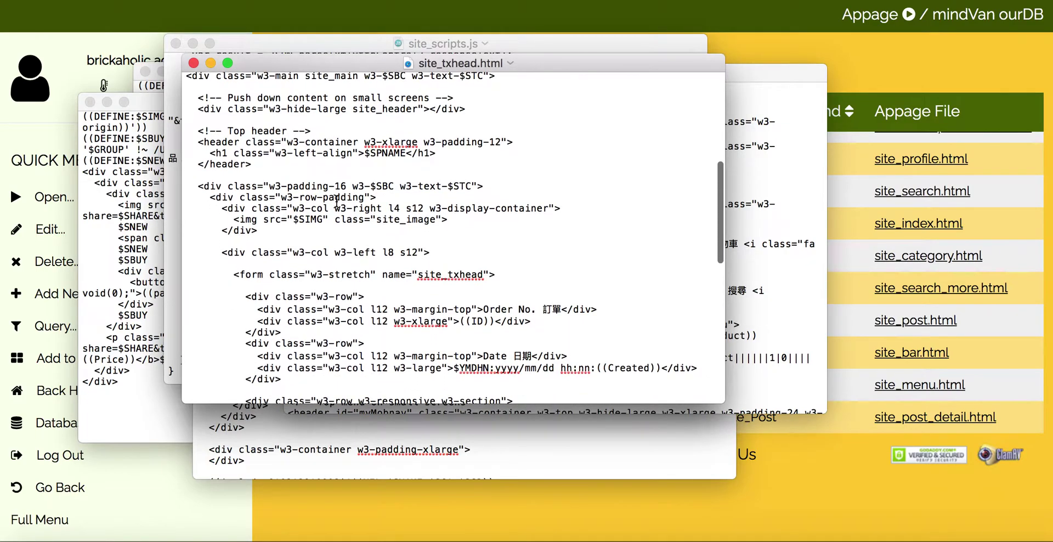
pyautogui.scroll(-3, 336, 202)
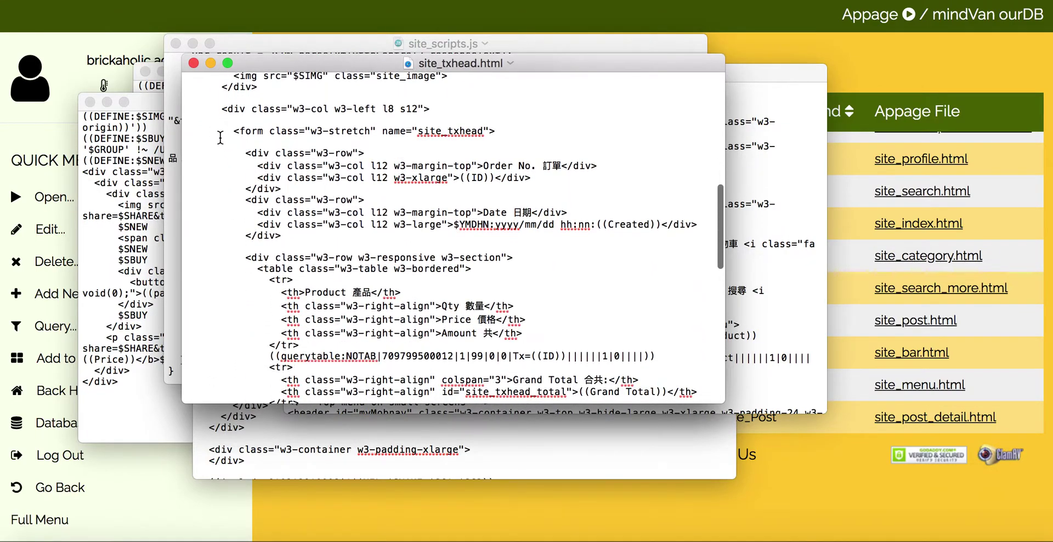
# Step: Highlight the site_txhead form's opening tag and review the Order No. and Date rows inside it
pyautogui.click(190, 129)
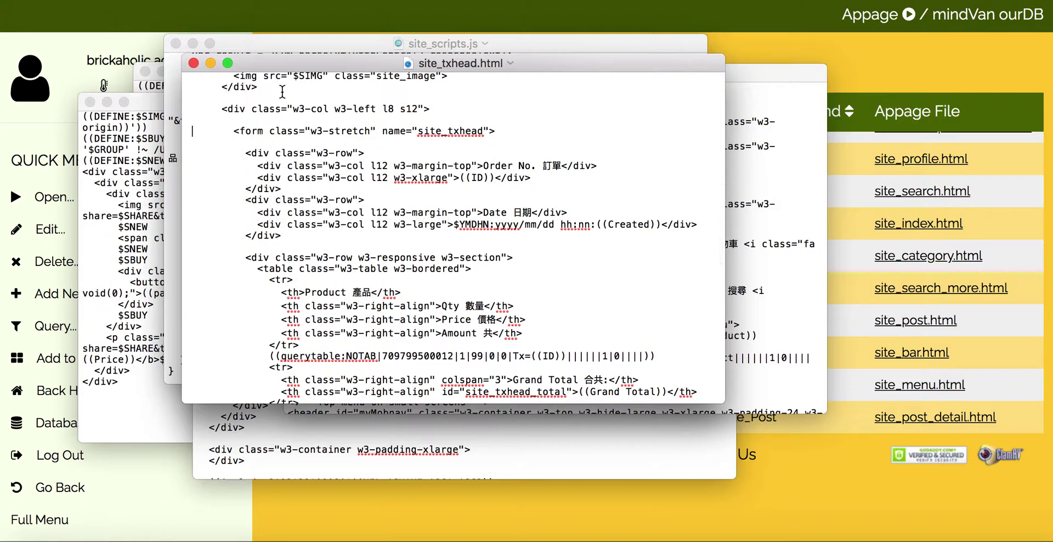
pyautogui.hotkey('shift', 'Down')
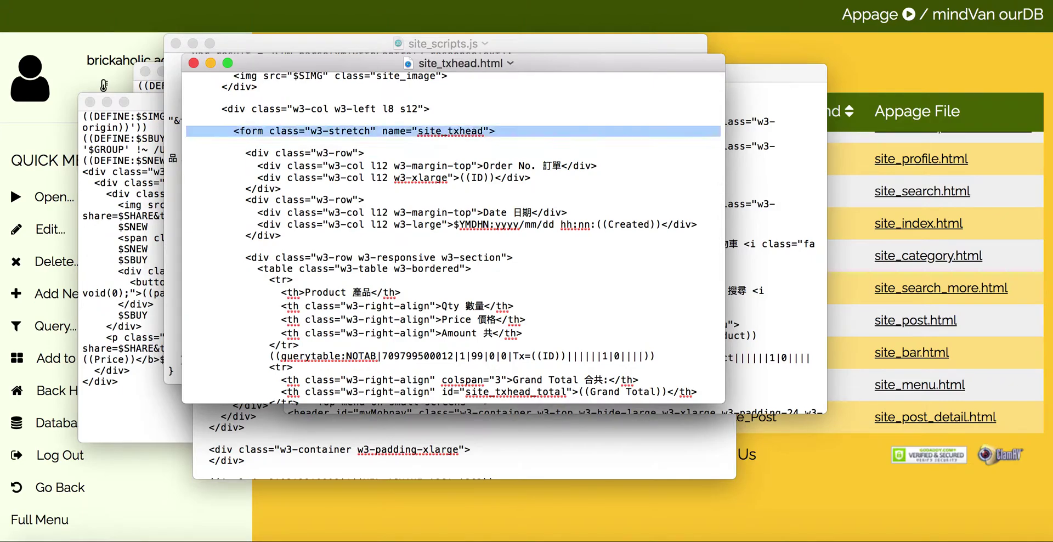
pyautogui.press('Down')
pyautogui.hotkey('shift', 'Down')
pyautogui.hotkey('shift', 'Down')
pyautogui.hotkey('shift', 'Down')
pyautogui.hotkey('shift', 'Down')
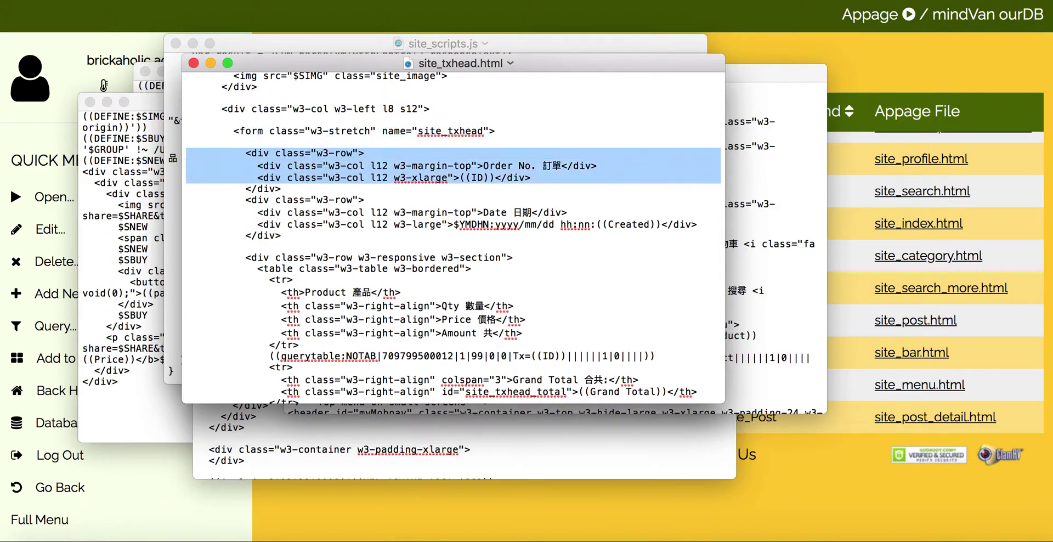
pyautogui.press('Down')
pyautogui.hotkey('shift', 'Down')
pyautogui.hotkey('shift', 'Down')
pyautogui.hotkey('shift', 'Down')
pyautogui.hotkey('shift', 'Down')
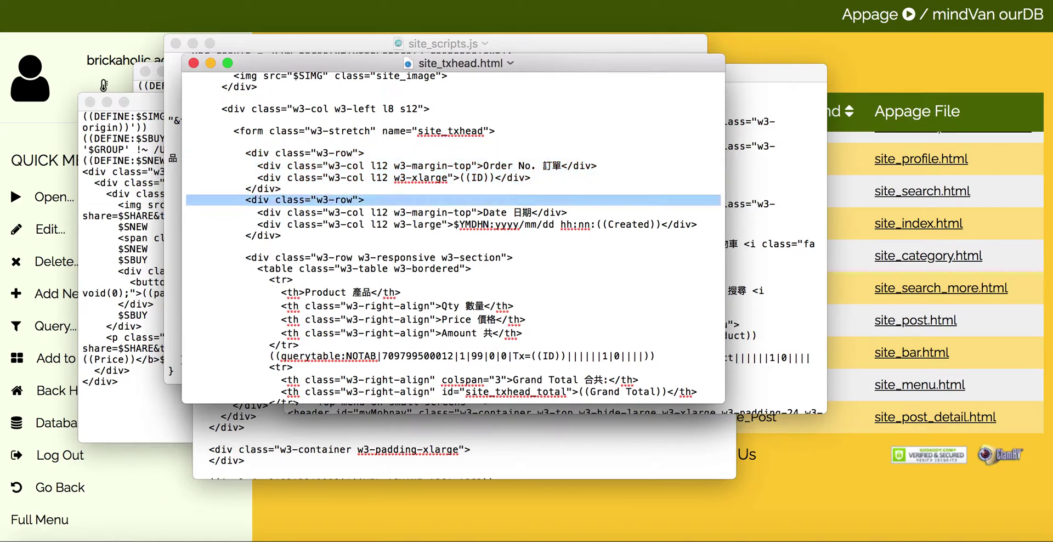
# Step: Highlight the whole order table block, from its w3-responsive row through the Grand Total row and closing div
pyautogui.press('Down')
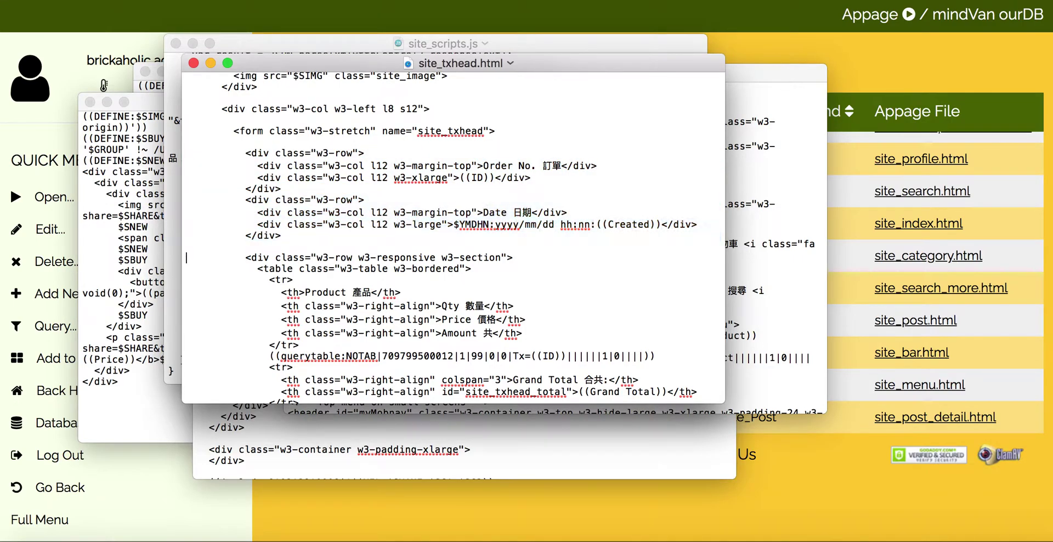
pyautogui.hotkey('shift', 'Down')
pyautogui.hotkey('shift', 'Down')
pyautogui.hotkey('shift', 'Down')
pyautogui.hotkey('shift', 'Down')
pyautogui.hotkey('shift', 'Down')
pyautogui.hotkey('shift', 'Down')
pyautogui.hotkey('shift', 'Down')
pyautogui.hotkey('shift', 'Down')
pyautogui.hotkey('shift', 'Down')
pyautogui.hotkey('shift', 'Down')
pyautogui.hotkey('shift', 'Down')
pyautogui.hotkey('shift', 'Down')
pyautogui.hotkey('shift', 'Down')
pyautogui.hotkey('shift', 'Down')
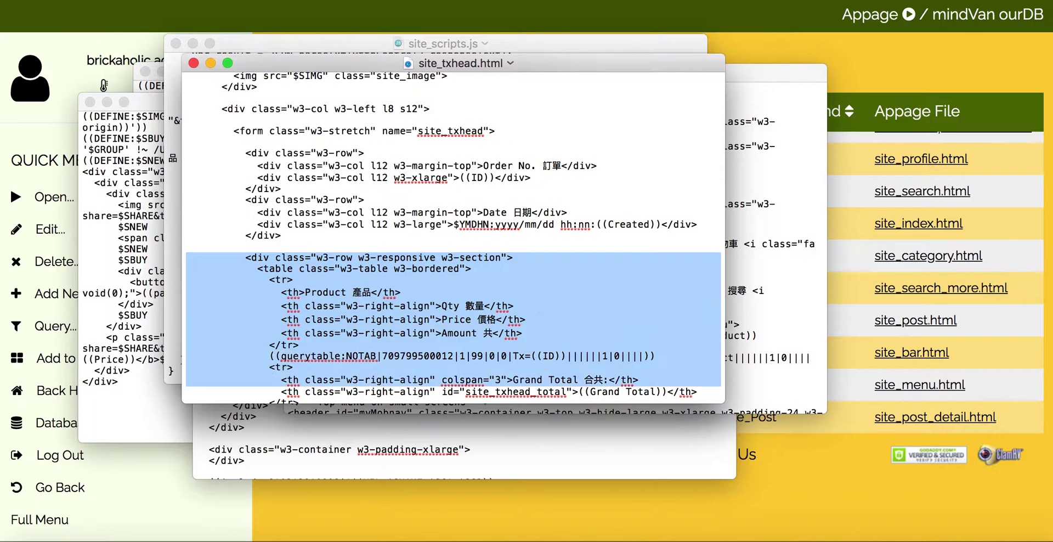
pyautogui.hotkey('shift', 'Down')
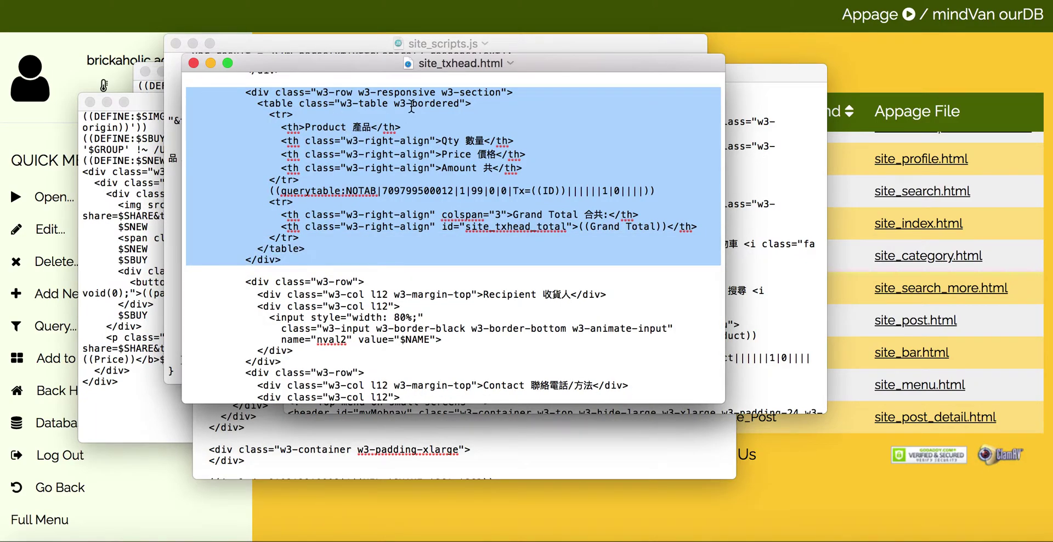
# Step: Examine the order table's column headings, the querytable call with its Tx=((ID)) filter, and the Grand Total field
pyautogui.moveTo(305, 127); pyautogui.dragTo(371, 130)
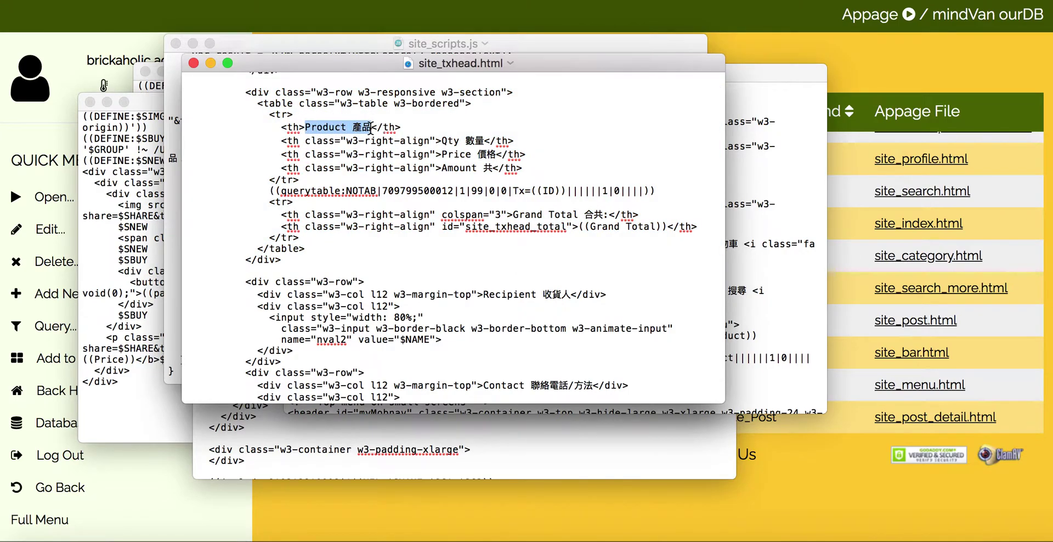
pyautogui.click(443, 141)
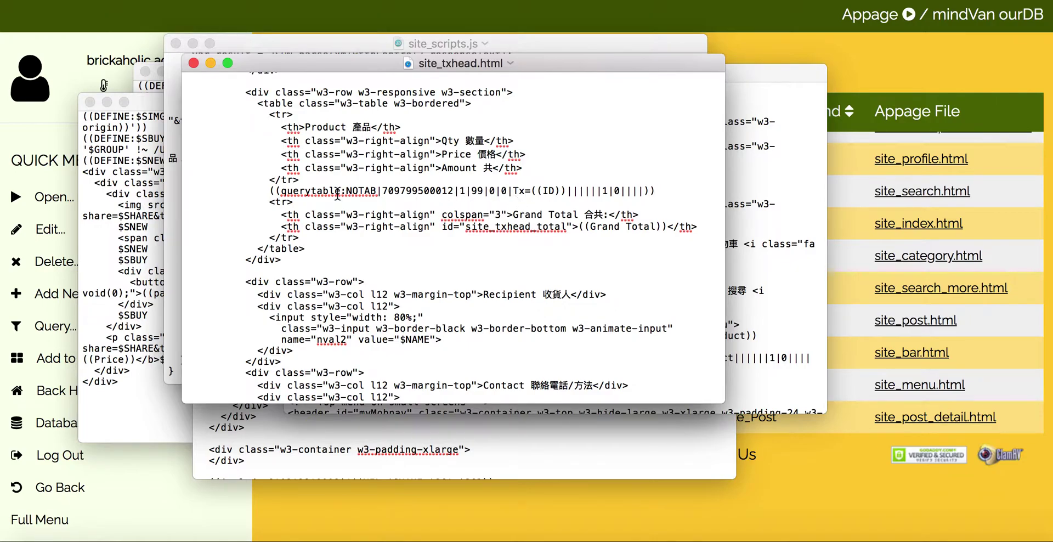
pyautogui.click(270, 191)
pyautogui.tripleClick(270, 191)
pyautogui.click(186, 181)
pyautogui.moveTo(515, 191); pyautogui.dragTo(566, 191)
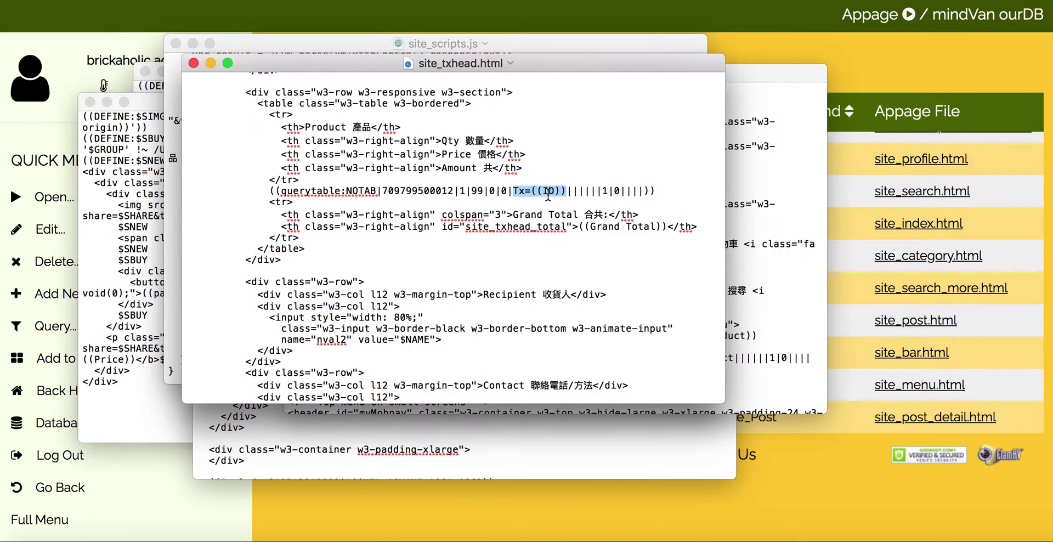
pyautogui.click(513, 215)
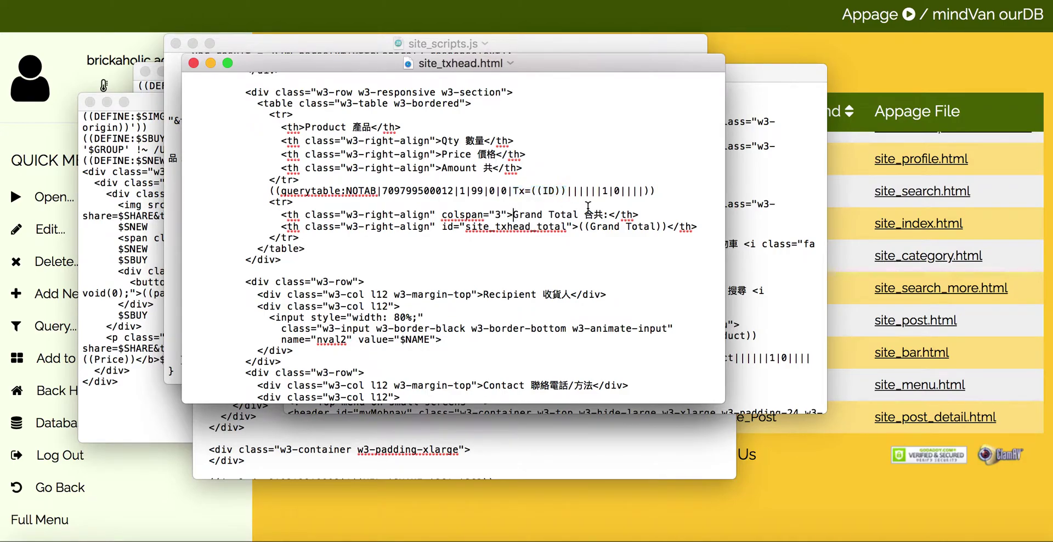
pyautogui.moveTo(585, 227); pyautogui.dragTo(662, 225)
pyautogui.click(437, 229)
# Step: Highlight the Recipient row block with its nval2 input in the form
pyautogui.scroll(-5, 216, 207)
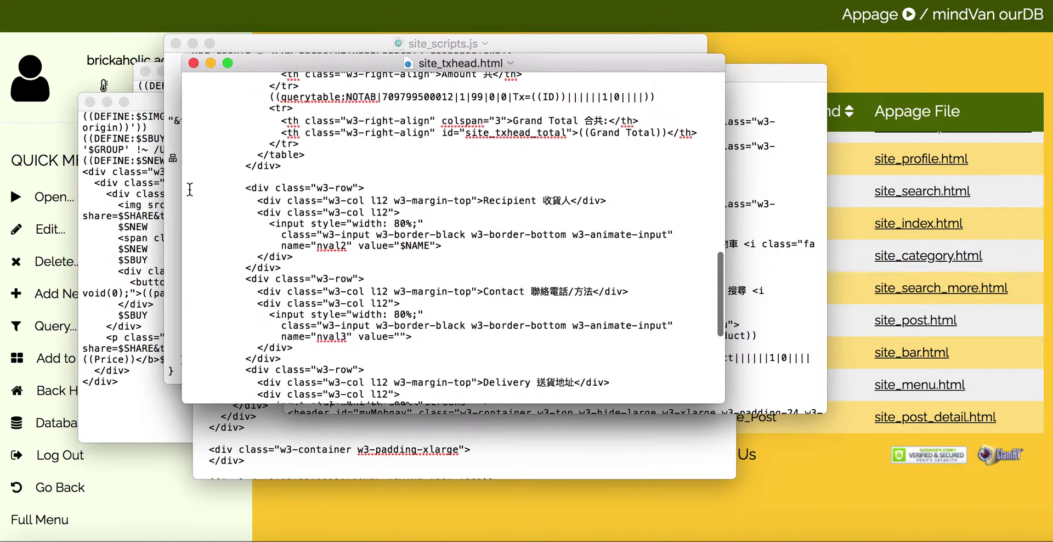
pyautogui.hotkey('shift', 'Down')
pyautogui.hotkey('shift', 'Down')
pyautogui.hotkey('shift', 'Down')
pyautogui.hotkey('shift', 'Down')
pyautogui.hotkey('shift', 'Down')
pyautogui.hotkey('shift', 'Down')
pyautogui.hotkey('shift', 'Down')
pyautogui.hotkey('shift', 'Down')
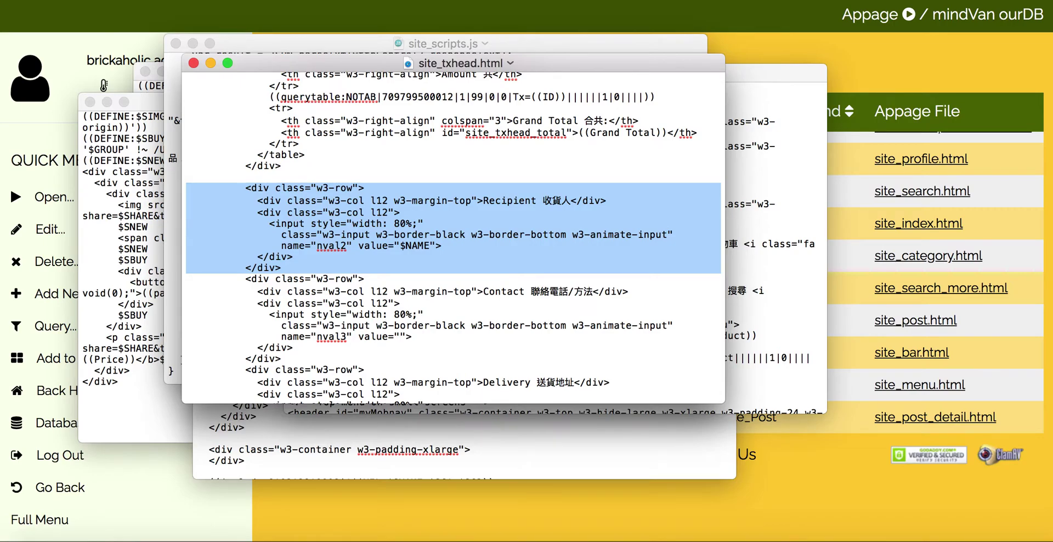
# Step: Highlight the Contact row block with its nval3 input in the form
pyautogui.press('Right')
pyautogui.hotkey('shift', 'Down')
pyautogui.hotkey('shift', 'Down')
pyautogui.hotkey('shift', 'Down')
pyautogui.hotkey('shift', 'Down')
pyautogui.hotkey('shift', 'Down')
pyautogui.hotkey('shift', 'Down')
pyautogui.hotkey('shift', 'Down')
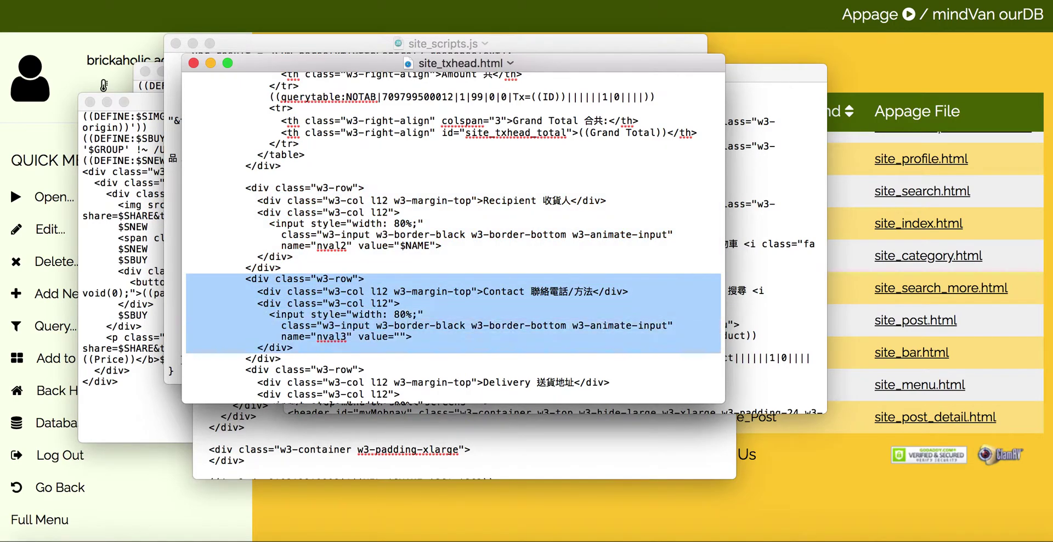
pyautogui.hotkey('shift', 'Down')
# Step: Highlight the Delivery row block with its nval4 input in the form
pyautogui.scroll(-3, 333, 292)
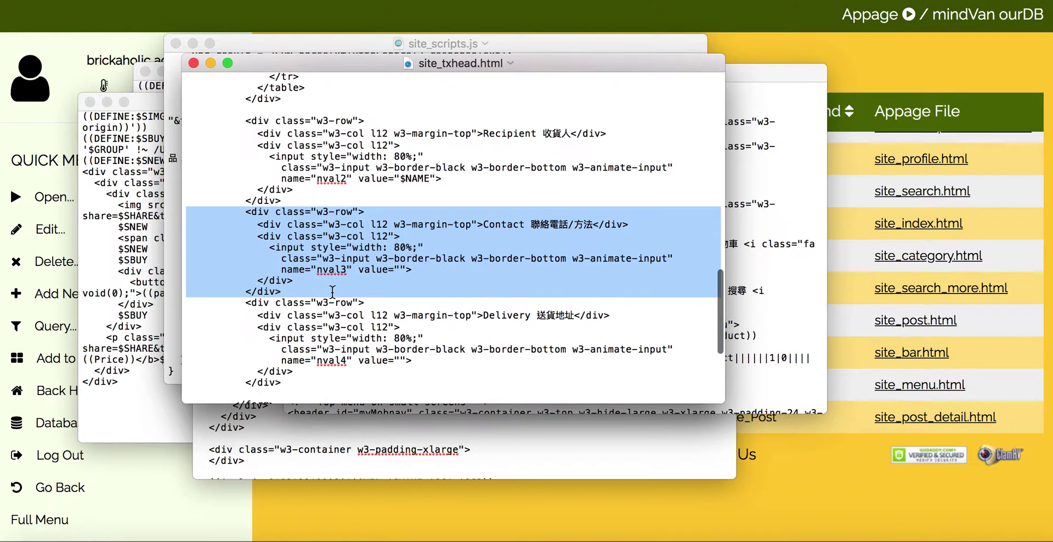
pyautogui.scroll(-2, 332, 292)
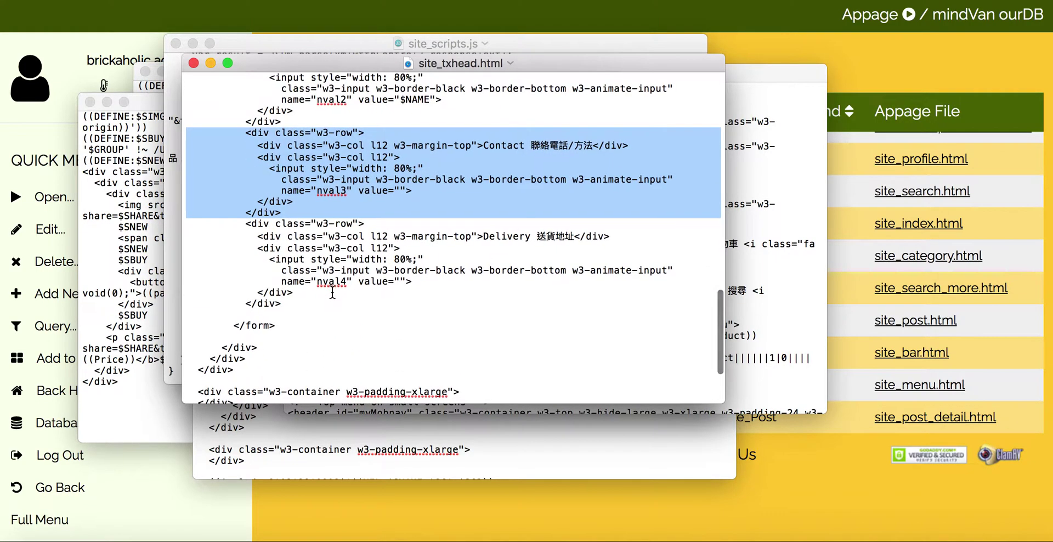
pyautogui.click(190, 223)
pyautogui.hotkey('shift', 'Down')
pyautogui.hotkey('shift', 'Down')
pyautogui.hotkey('shift', 'Down')
pyautogui.hotkey('shift', 'Down')
pyautogui.hotkey('shift', 'Down')
pyautogui.hotkey('shift', 'Down')
pyautogui.hotkey('shift', 'Down')
pyautogui.hotkey('shift', 'Down')
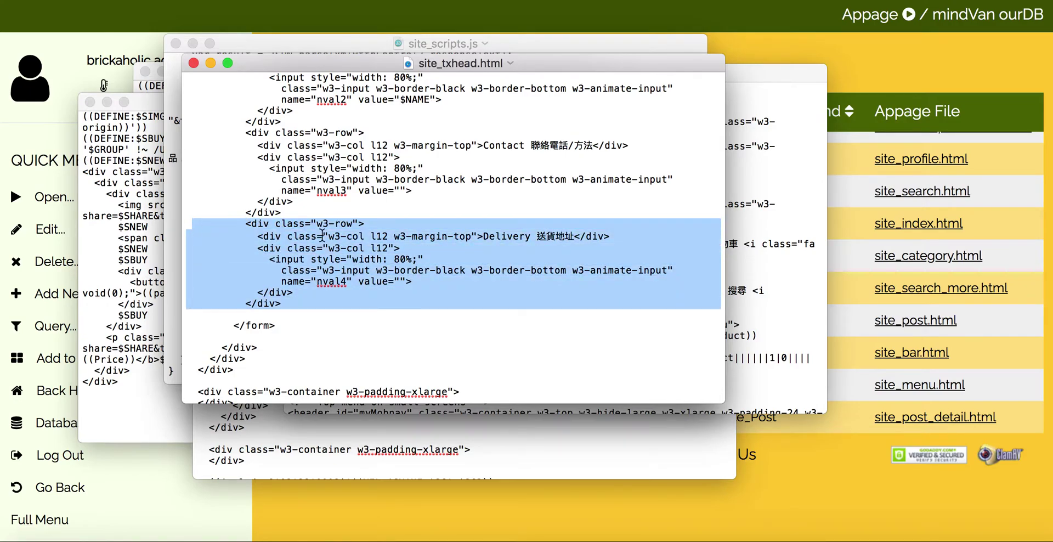
# Step: Check the input names nval2, nval3 and nval4 in turn, and look over the remaining markup at the end of the template
pyautogui.click(334, 99)
pyautogui.scroll(3, 334, 99)
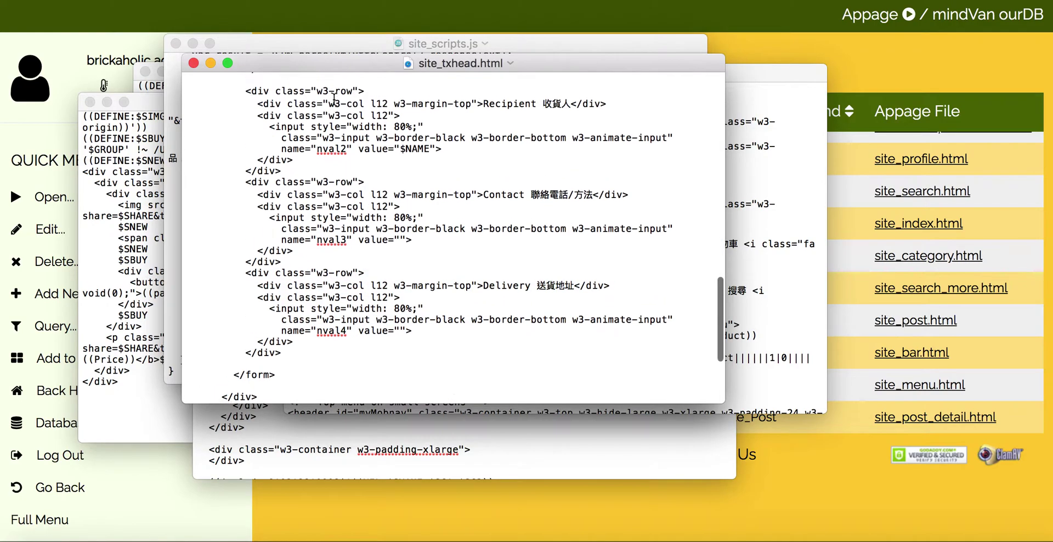
pyautogui.doubleClick(332, 164)
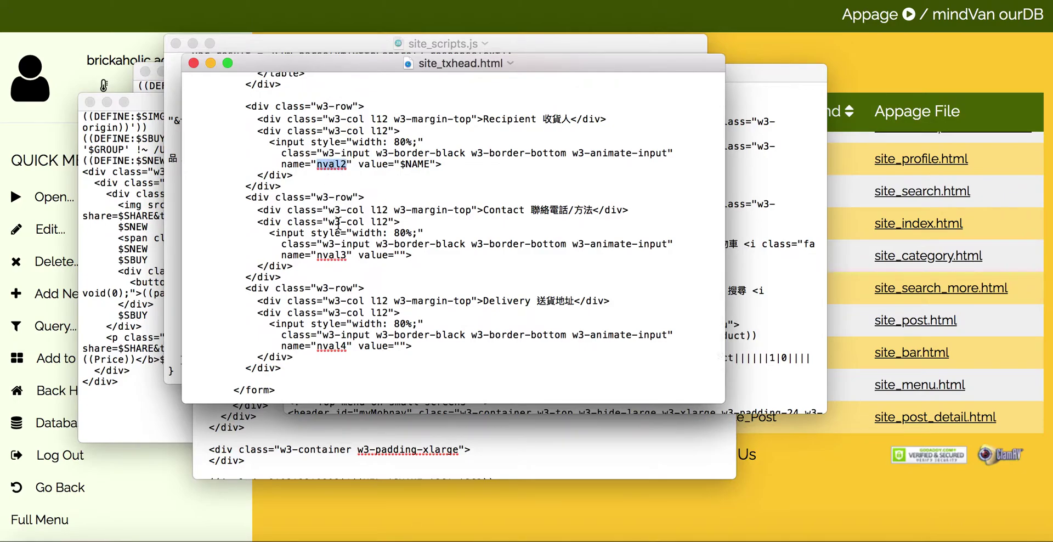
pyautogui.doubleClick(340, 254)
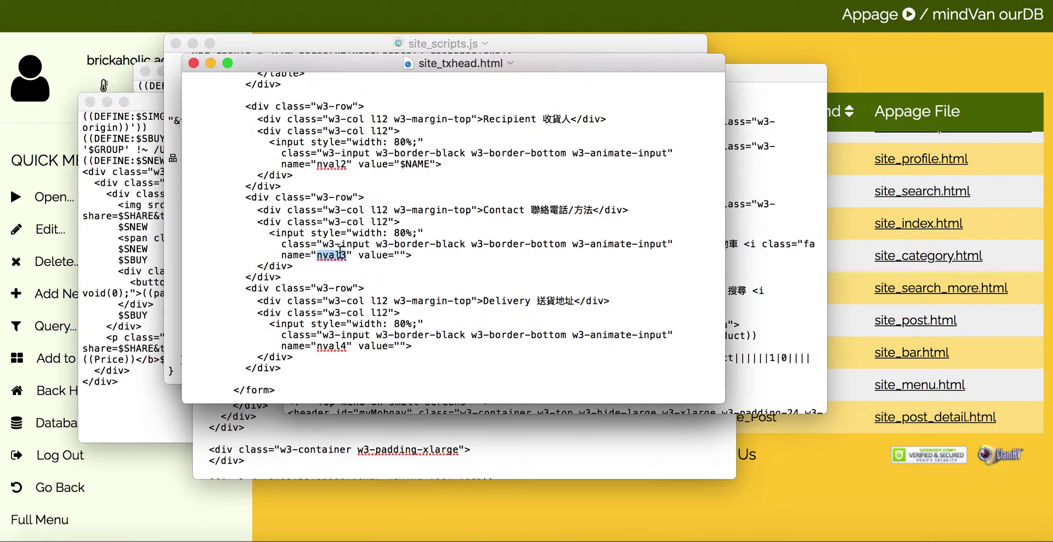
pyautogui.doubleClick(337, 345)
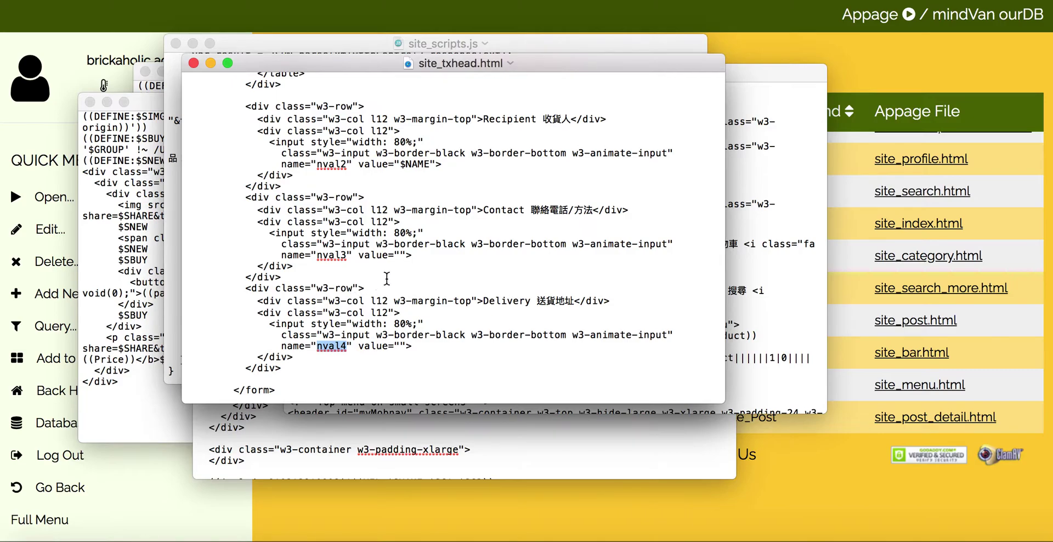
pyautogui.scroll(-5, 387, 279)
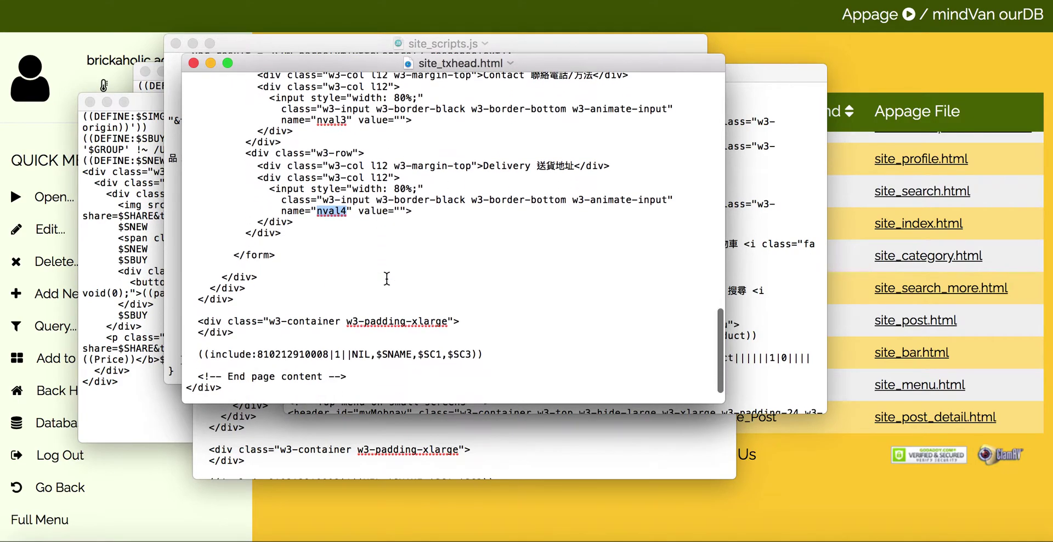
pyautogui.scroll(4, 386, 278)
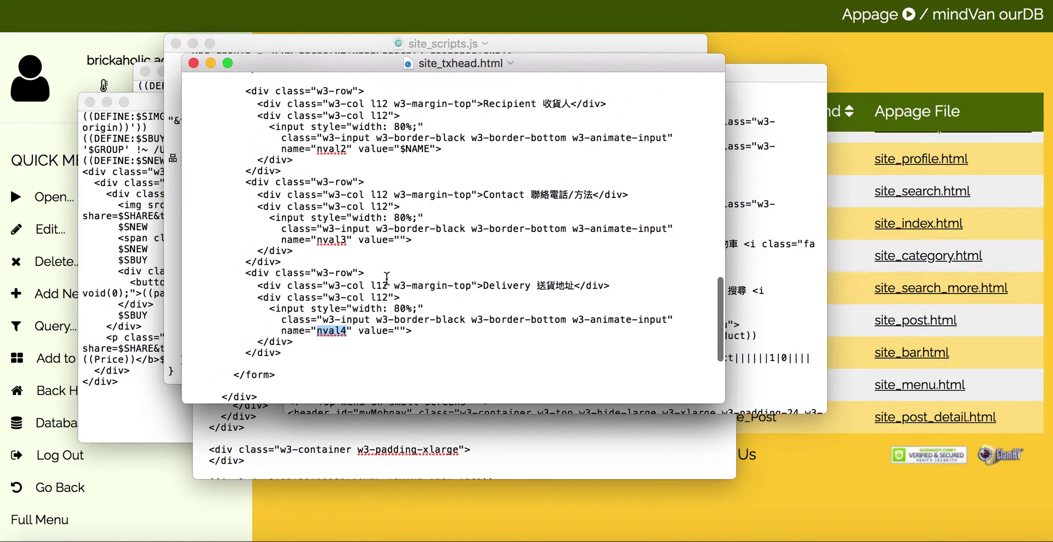
pyautogui.scroll(1, 387, 279)
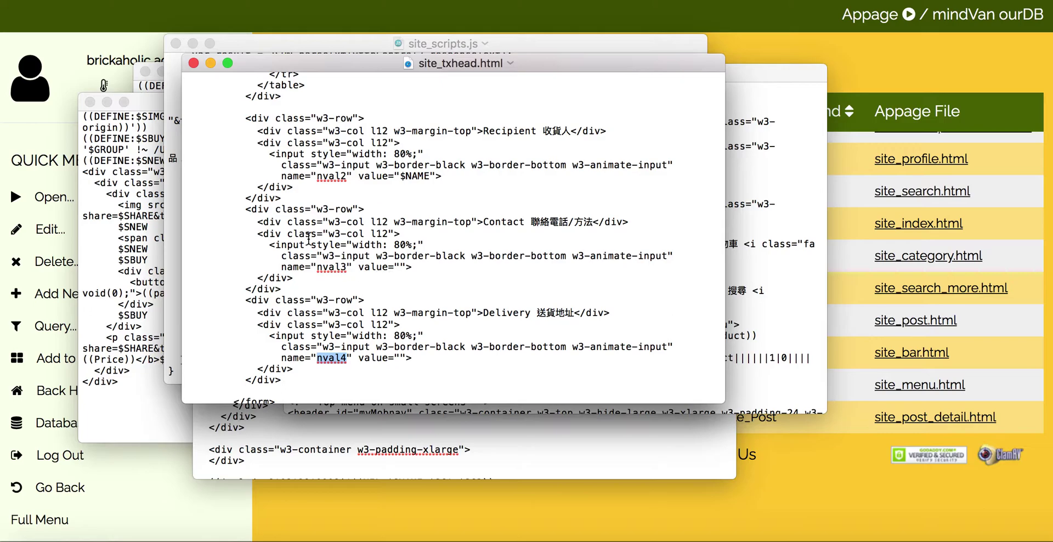
# Step: Return to the order table and highlight the template ID referenced in the querytable call
pyautogui.click(214, 142)
pyautogui.scroll(10, 327, 144)
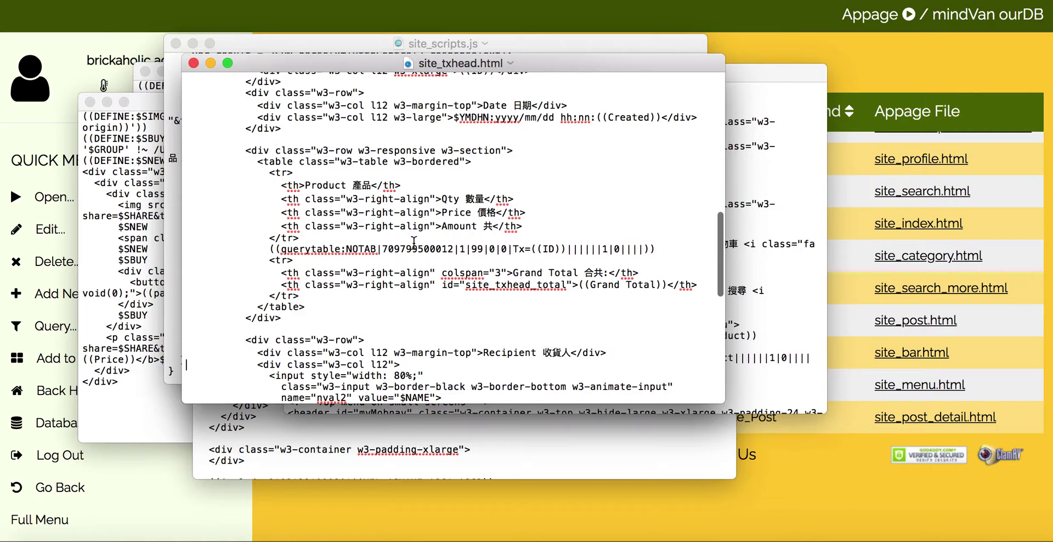
pyautogui.doubleClick(416, 250)
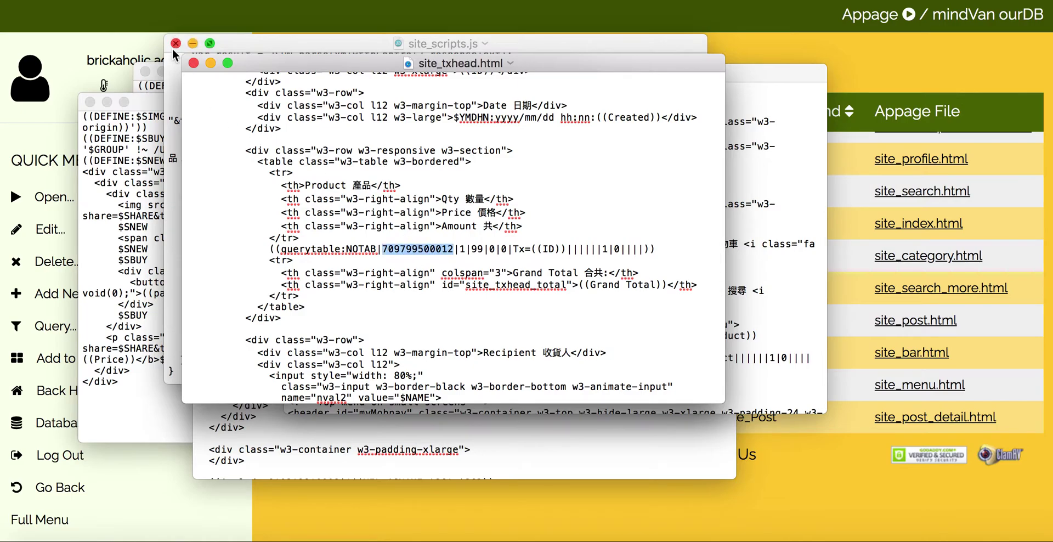
# Step: Open site_txline.html from the step2 folder as plain source code and locate the include call in its product cell
pyautogui.click(109, 0)
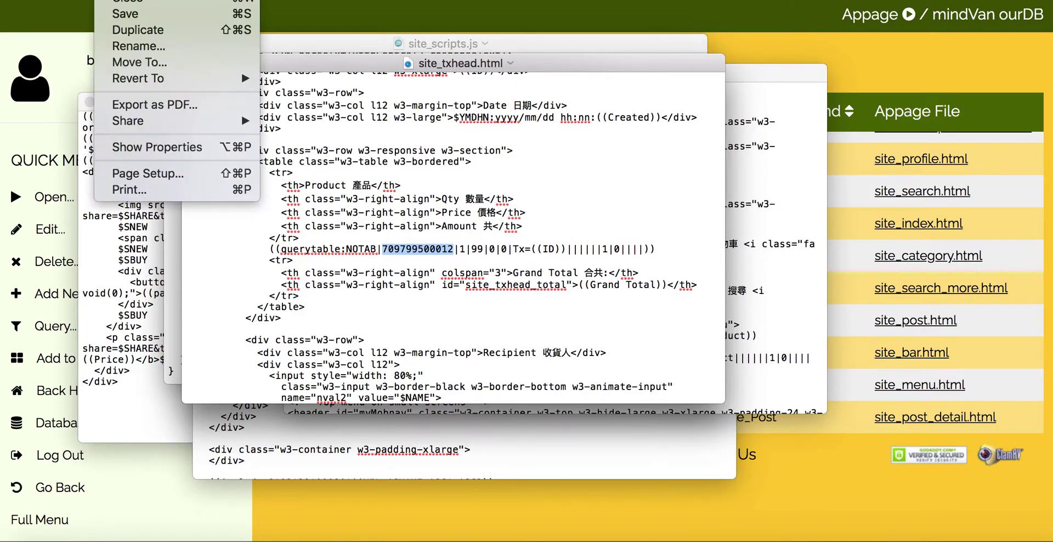
pyautogui.press('super+o')
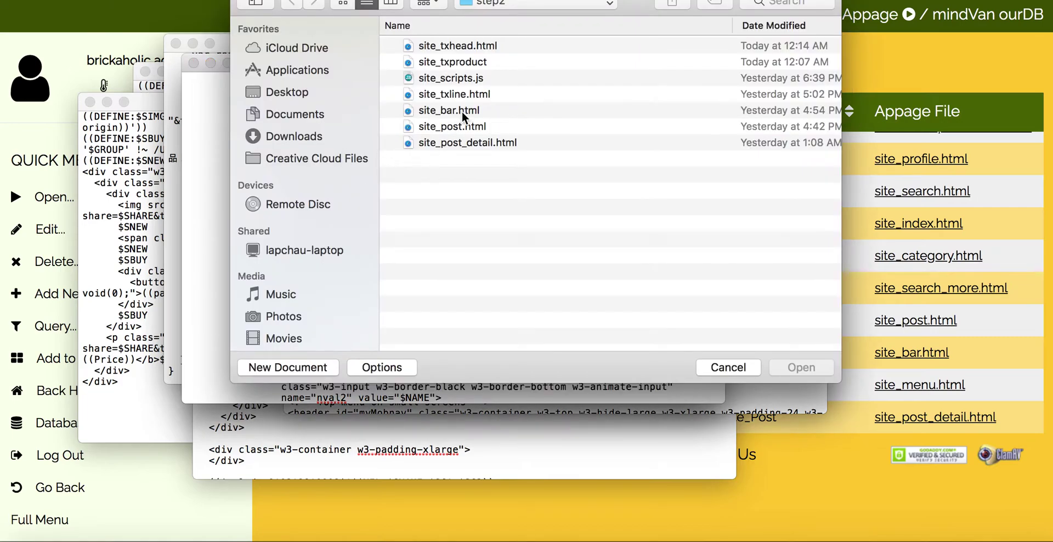
pyautogui.click(463, 102)
pyautogui.click(402, 367)
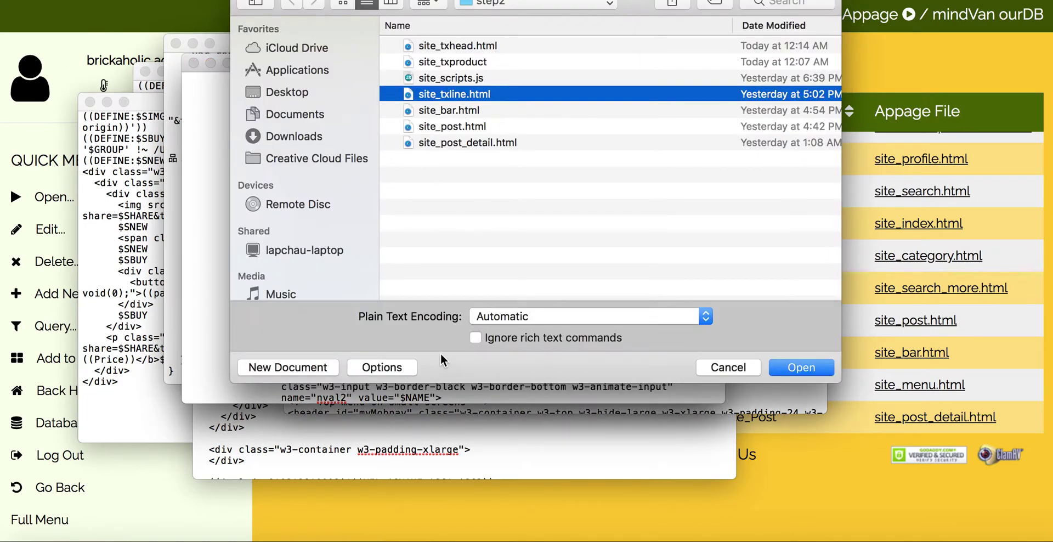
pyautogui.click(781, 370)
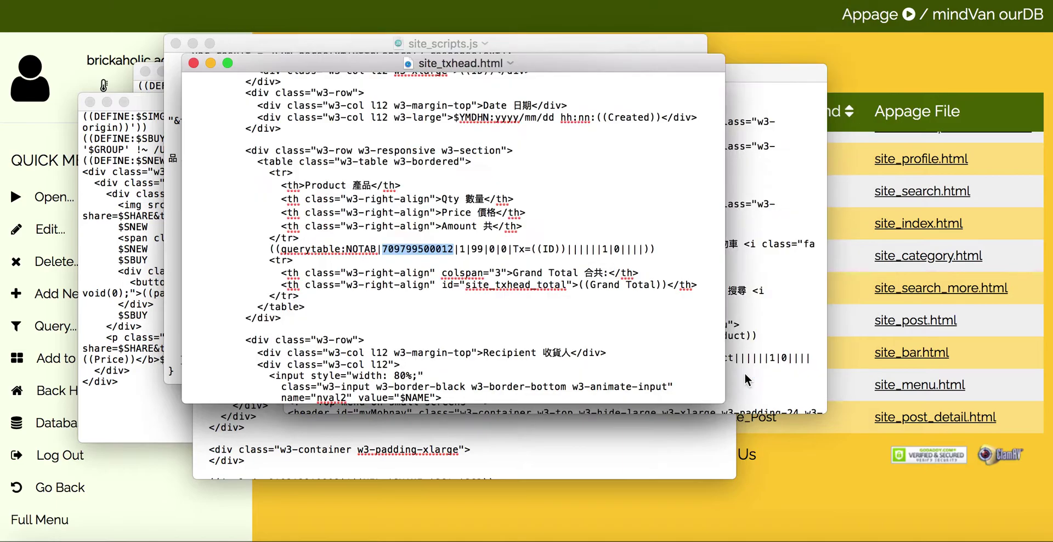
pyautogui.click(329, 108)
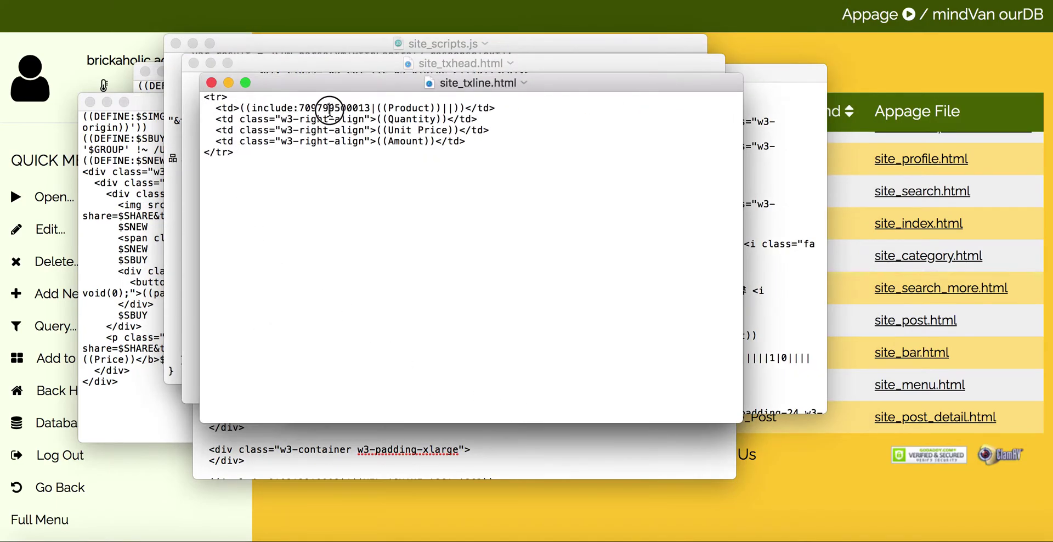
# Step: Highlight the Product and Quantity cells in site_txline.html, the whole include call, and the template ID inside it
pyautogui.hotkey('shift', 'Down')
pyautogui.hotkey('shift', 'Down')
pyautogui.hotkey('shift', 'Down')
pyautogui.hotkey('shift', 'Down')
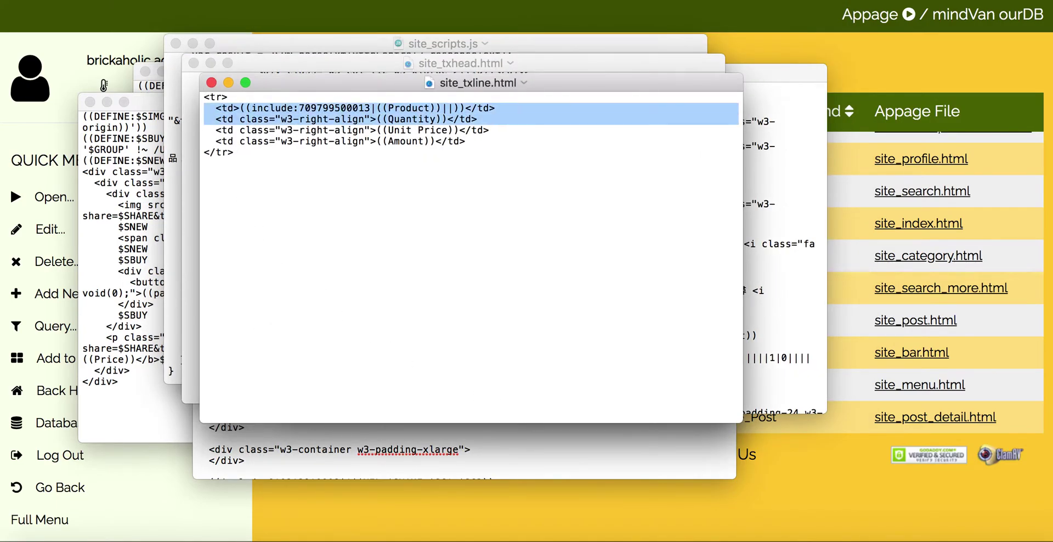
pyautogui.press('Up')
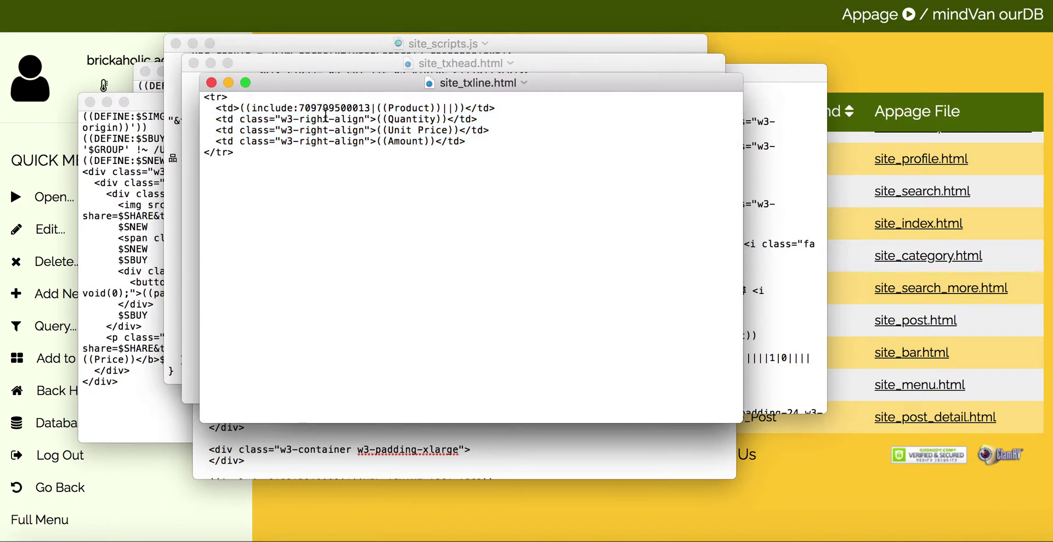
pyautogui.moveTo(244, 107); pyautogui.dragTo(464, 111)
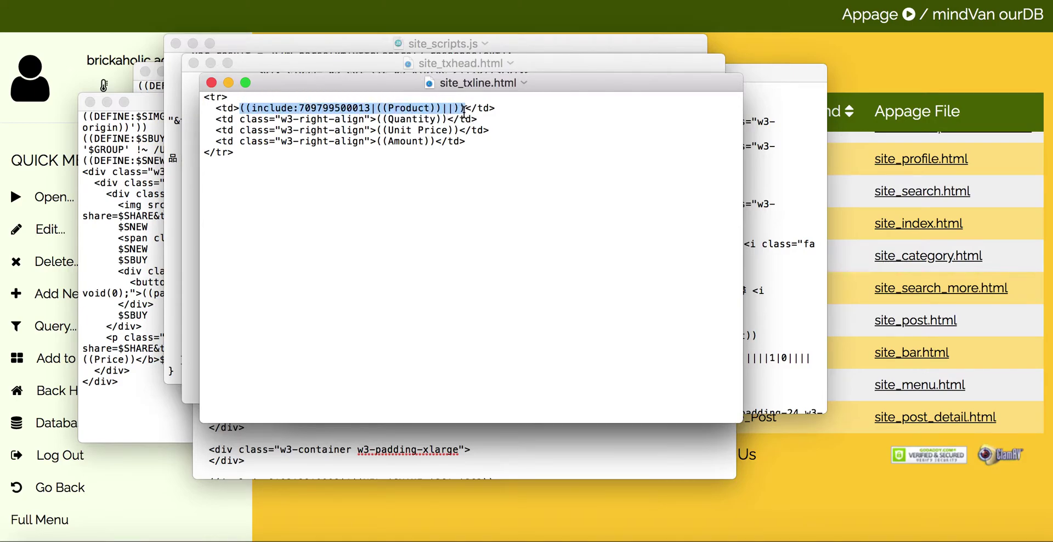
pyautogui.doubleClick(334, 107)
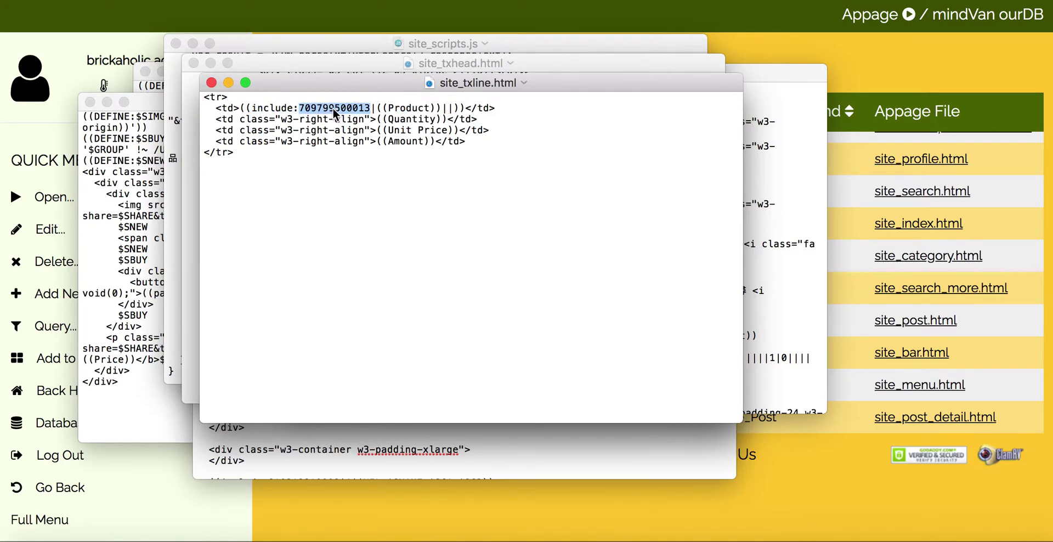
pyautogui.click(340, 174)
# Step: Open site_txproduct from the step2 folder as plain source code, look over its content and close it
pyautogui.click(106, 0)
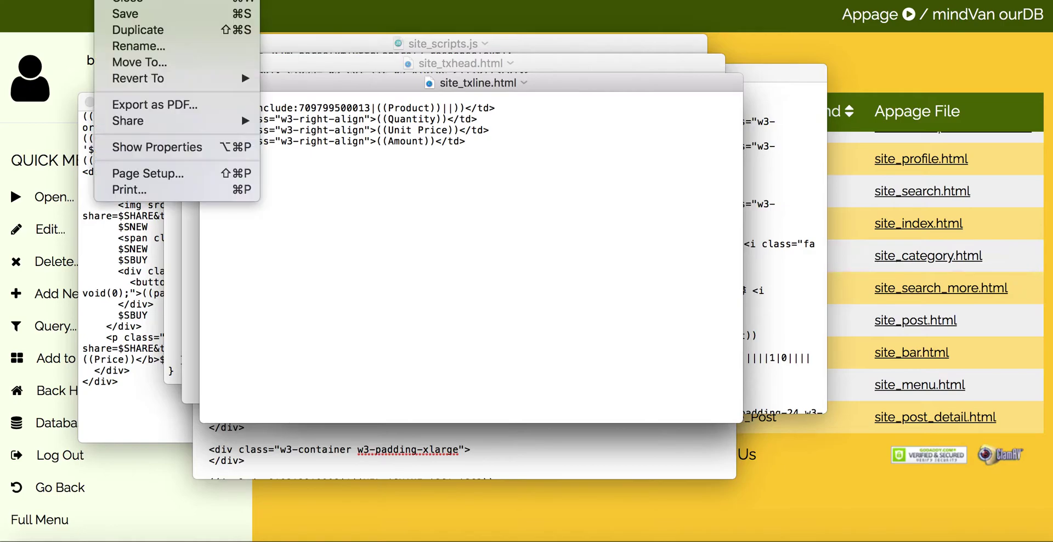
pyautogui.press('super+o')
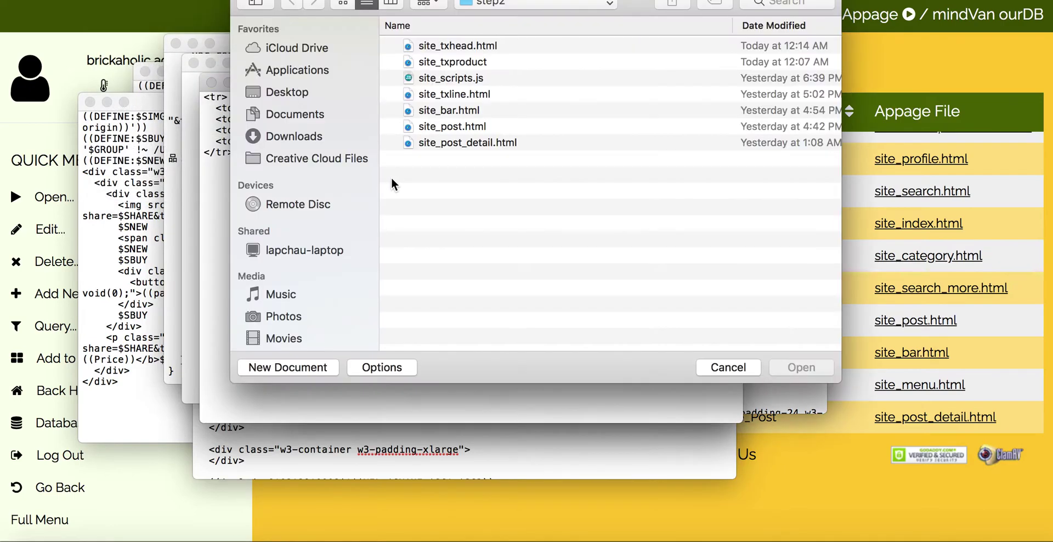
pyautogui.click(462, 62)
pyautogui.click(382, 368)
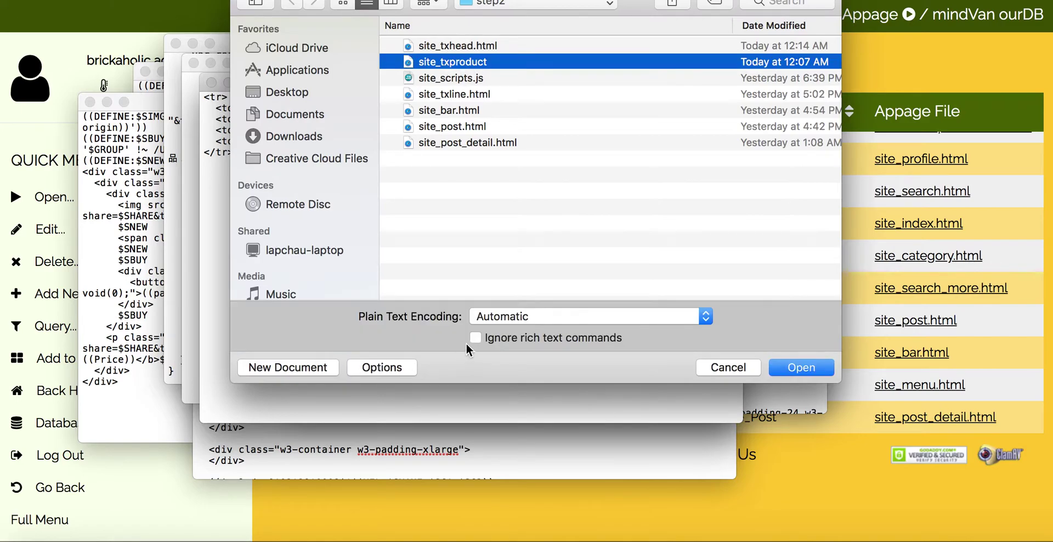
pyautogui.click(793, 370)
pyautogui.click(288, 113)
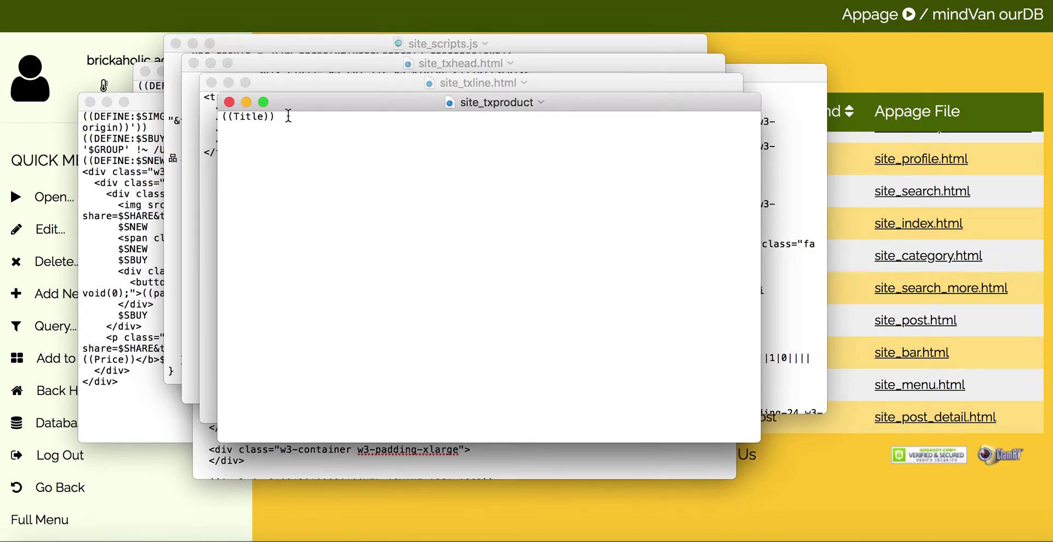
pyautogui.click(229, 102)
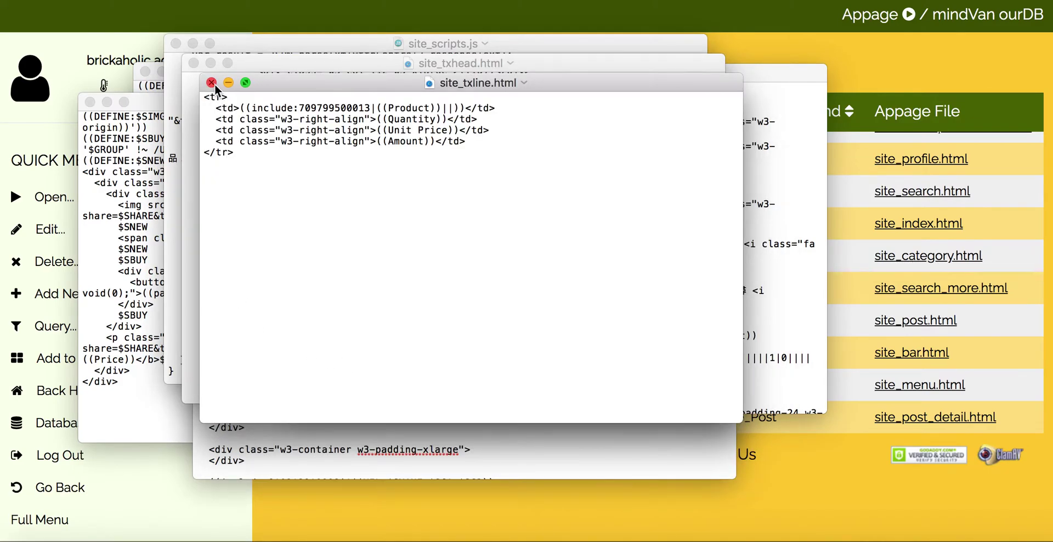
# Step: Return to the Appage list in the browser and add an appage named Site Transaction Header, bound to the site_TxHead database
pyautogui.click(414, 525)
pyautogui.click(144, 313)
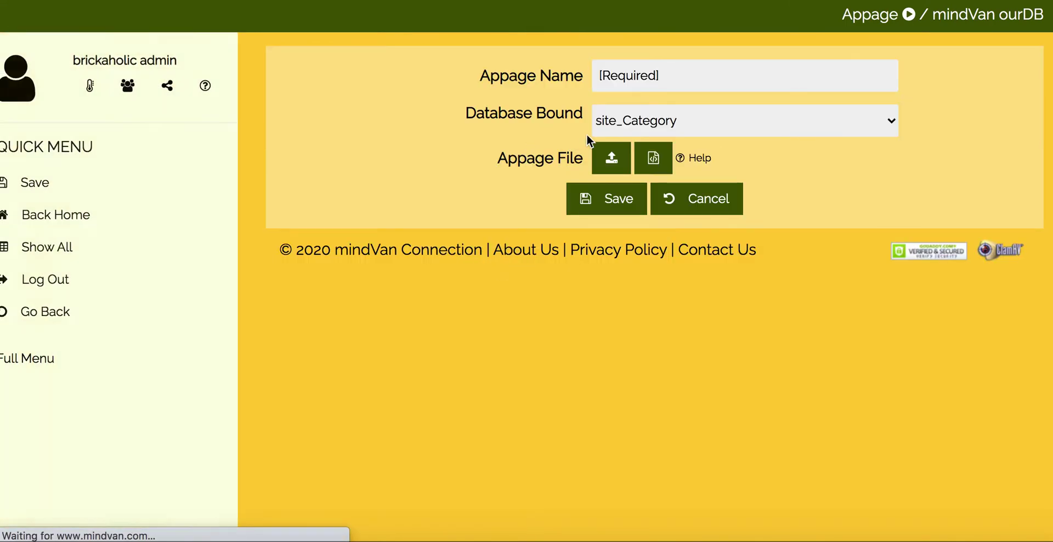
pyautogui.click(636, 77)
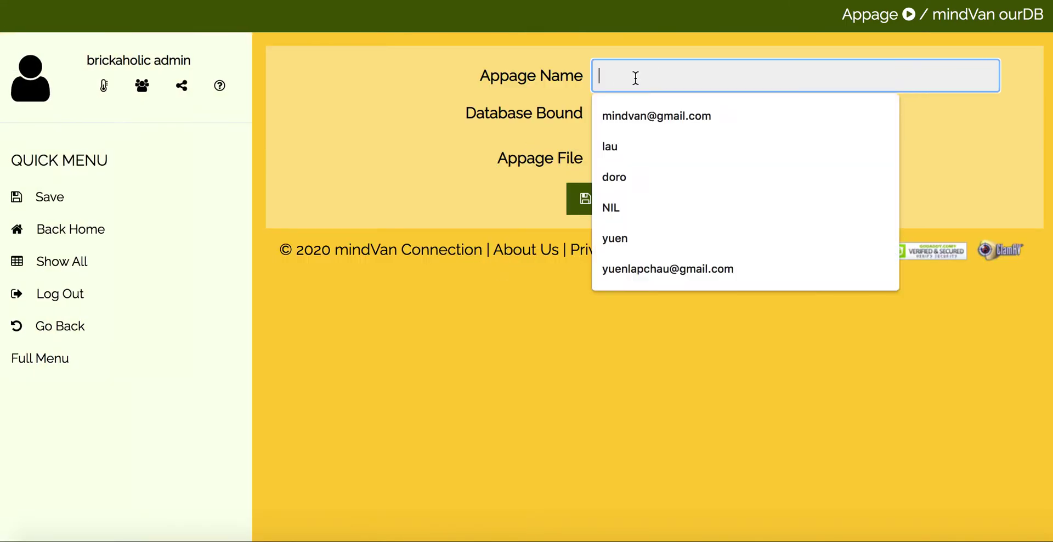
pyautogui.write('Site')
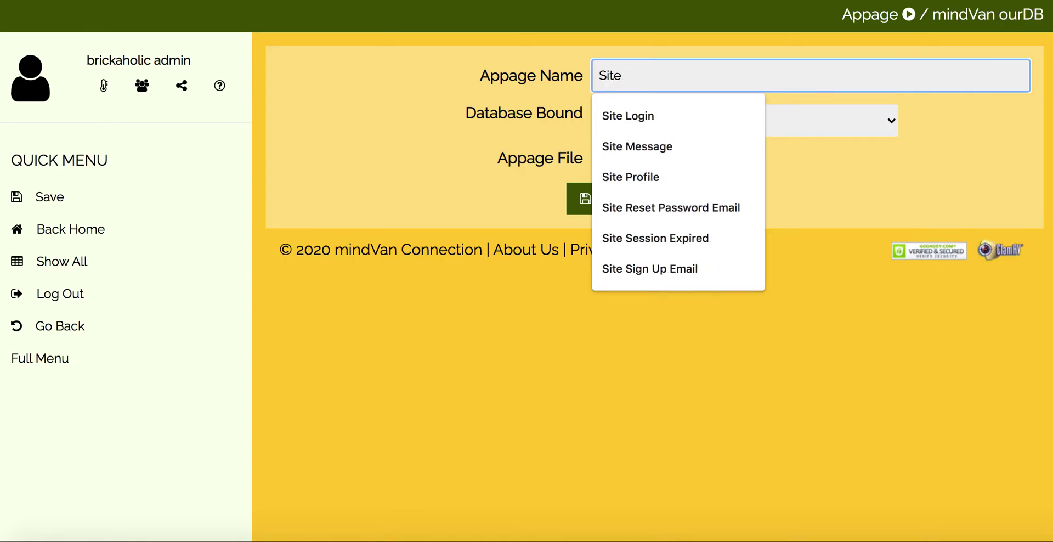
pyautogui.write(' Trans')
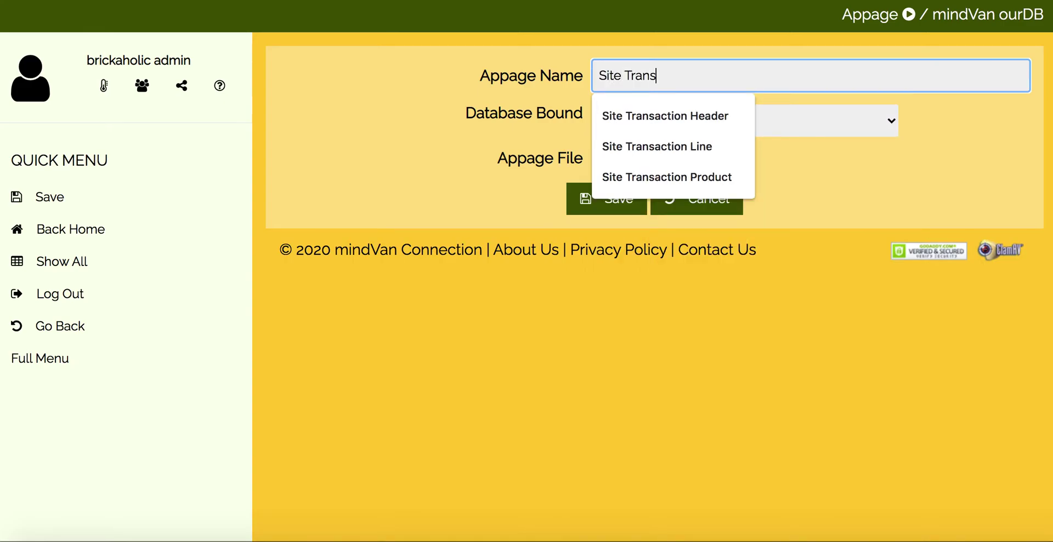
pyautogui.write('action Header')
pyautogui.press('Tab')
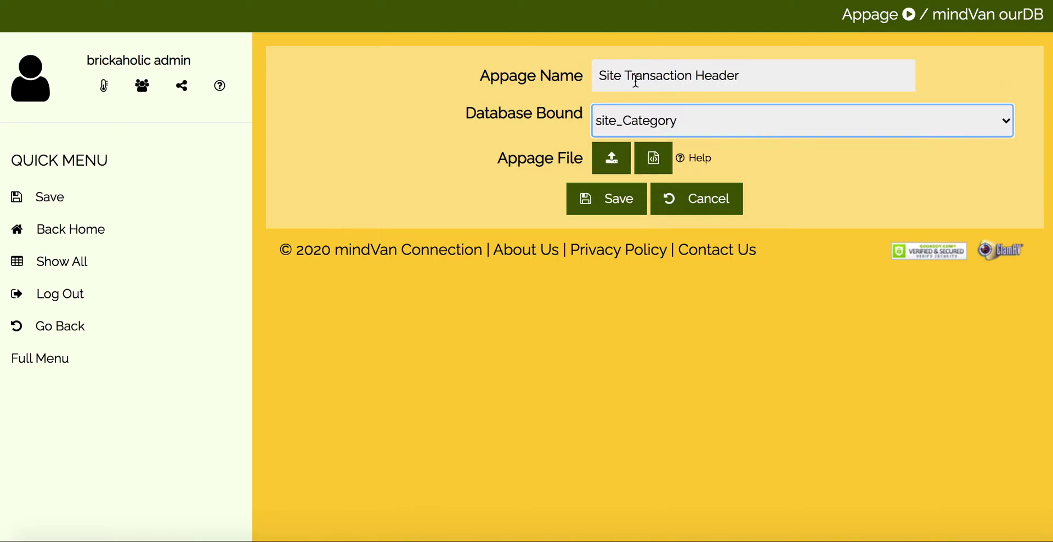
pyautogui.click(652, 120)
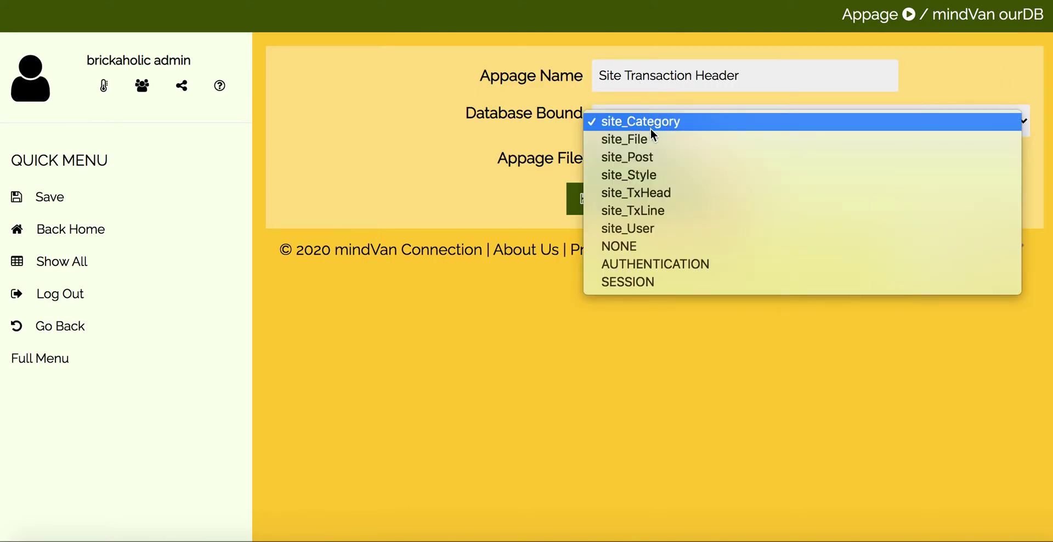
pyautogui.click(657, 194)
# Step: Upload site_txhead.html from the step2 folder as the appage file and save the Site Transaction Header appage
pyautogui.click(614, 158)
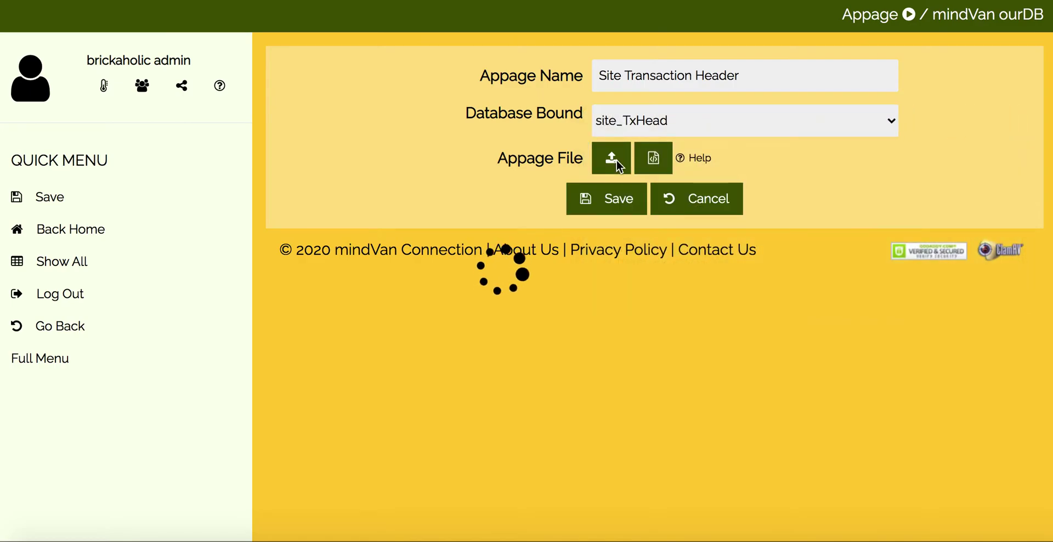
pyautogui.click(483, 216)
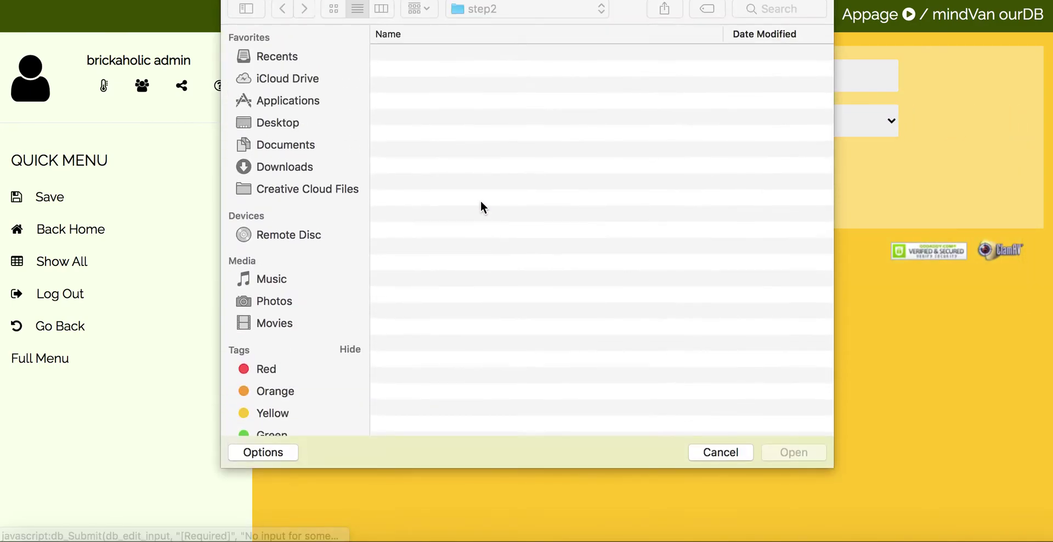
pyautogui.doubleClick(465, 54)
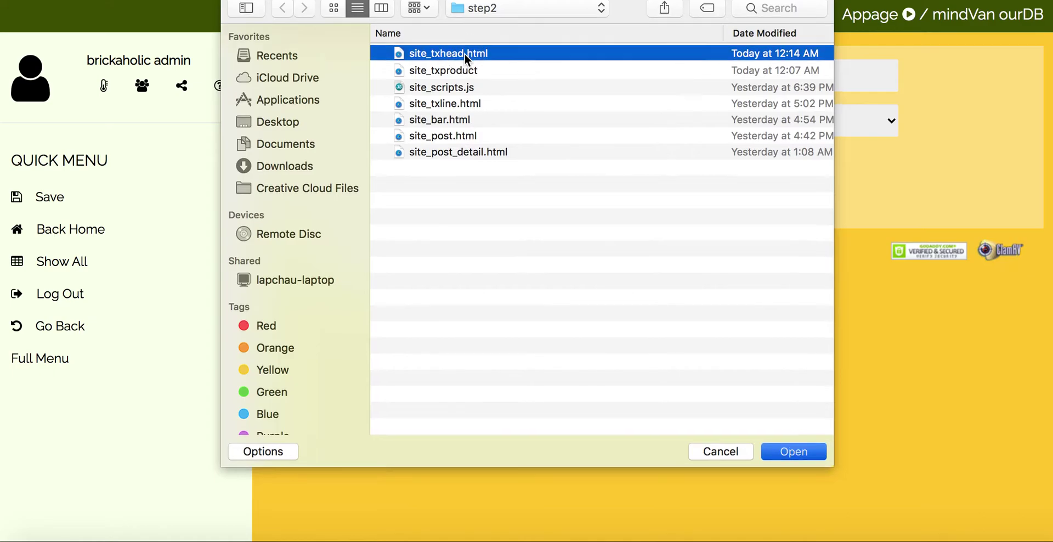
pyautogui.click(667, 217)
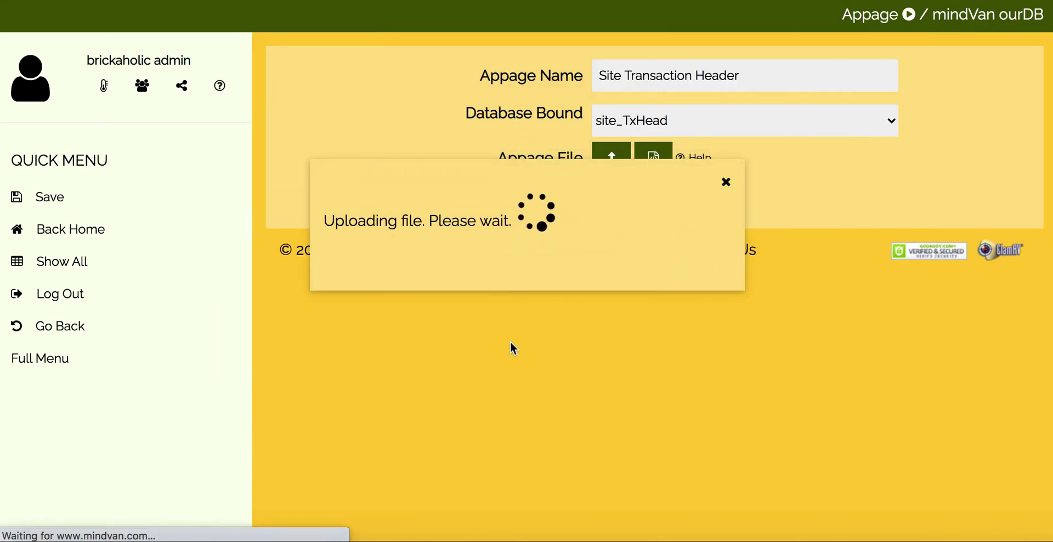
pyautogui.click(609, 198)
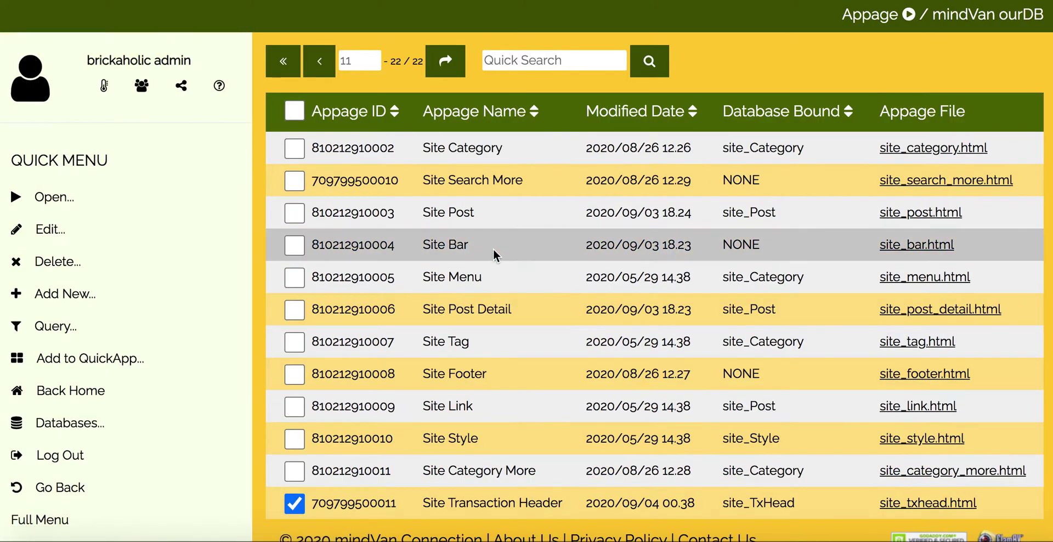
# Step: Add another appage named Site Transaction Line and bind it to the site_TxLine database
pyautogui.click(151, 297)
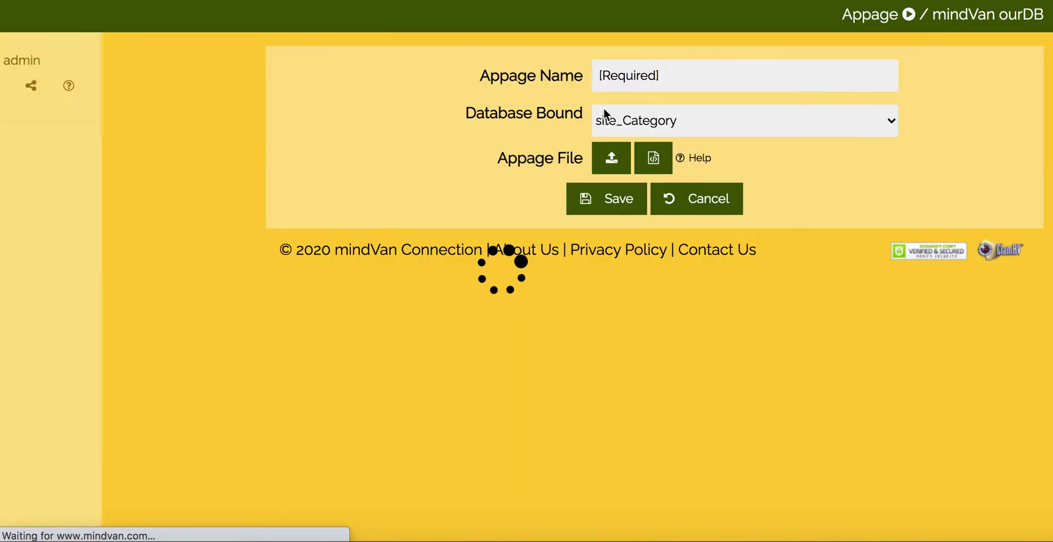
pyautogui.click(633, 79)
pyautogui.write('Site Transa')
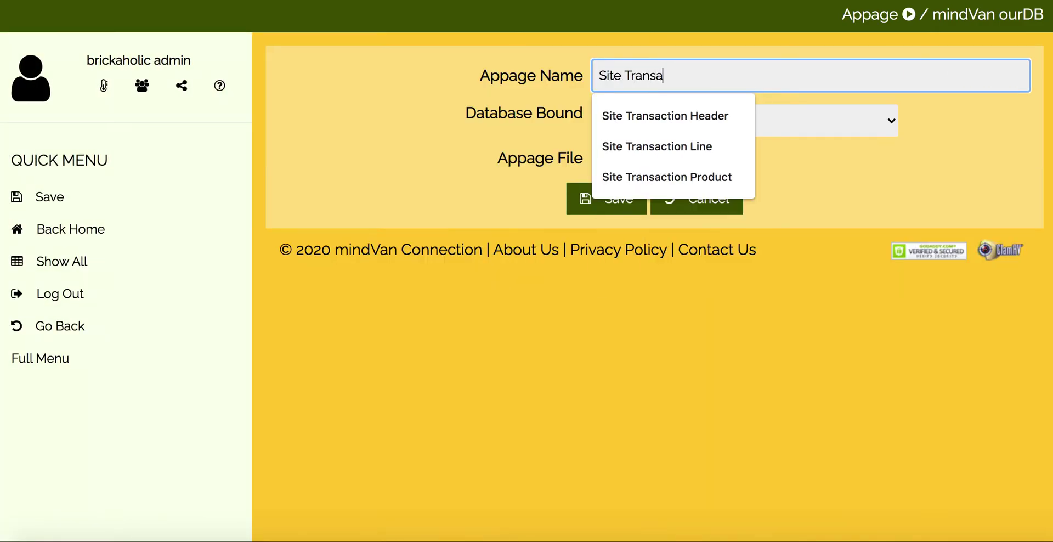
pyautogui.write('ction Line')
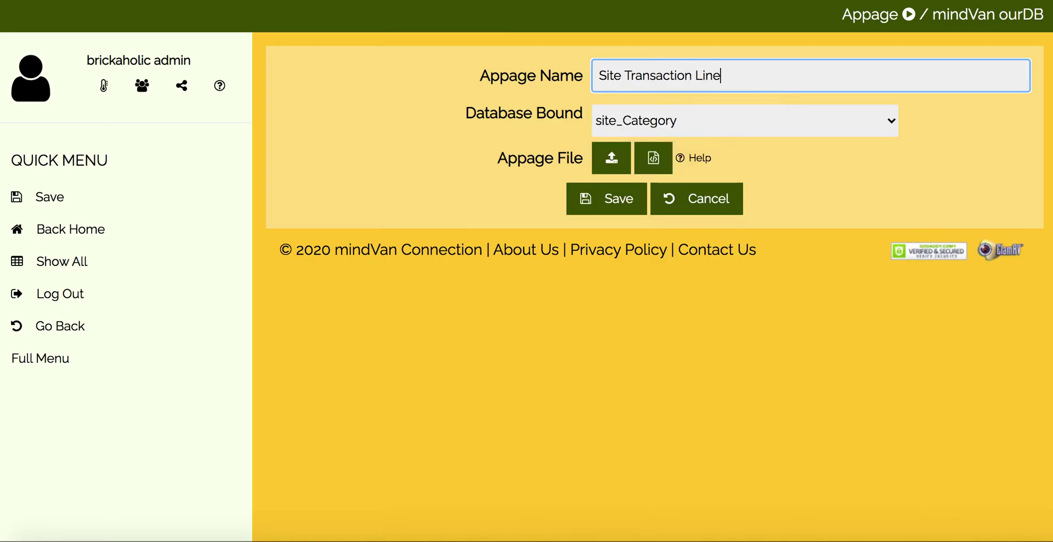
pyautogui.click(641, 122)
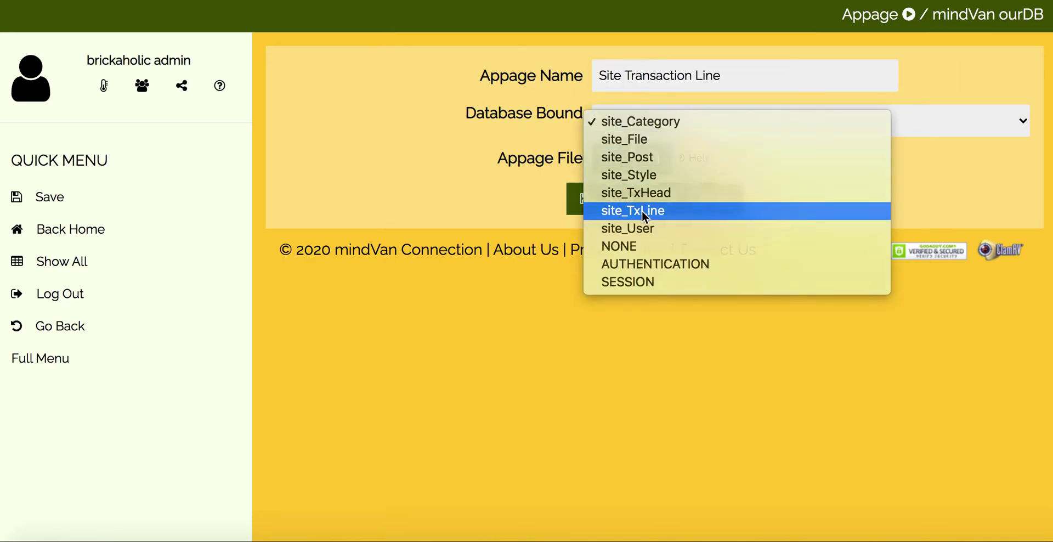
pyautogui.click(642, 211)
# Step: Upload site_txline.html from the step2 folder as the appage file and save the Site Transaction Line appage
pyautogui.click(608, 164)
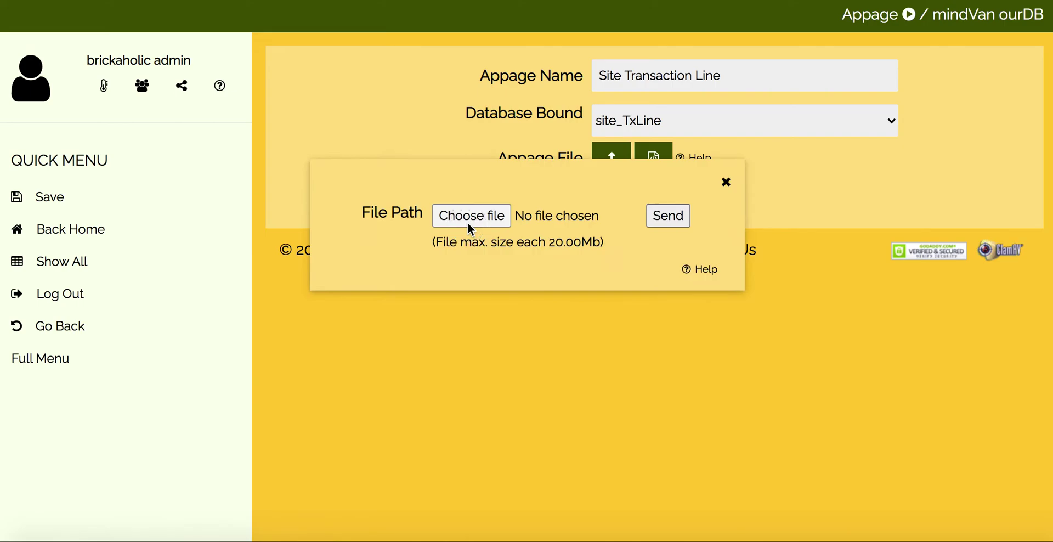
pyautogui.click(469, 223)
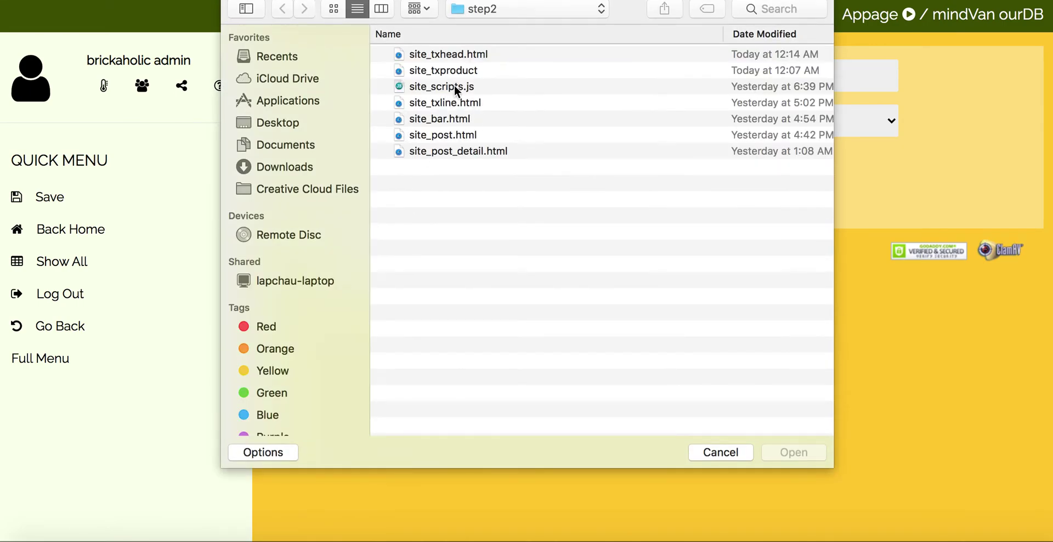
pyautogui.click(457, 104)
pyautogui.click(782, 452)
pyautogui.click(661, 217)
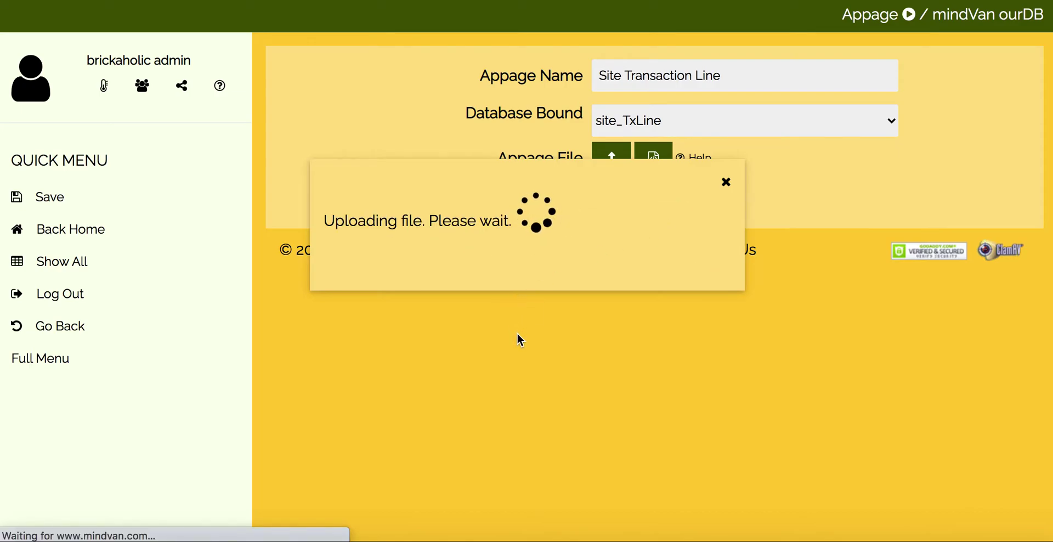
pyautogui.click(609, 198)
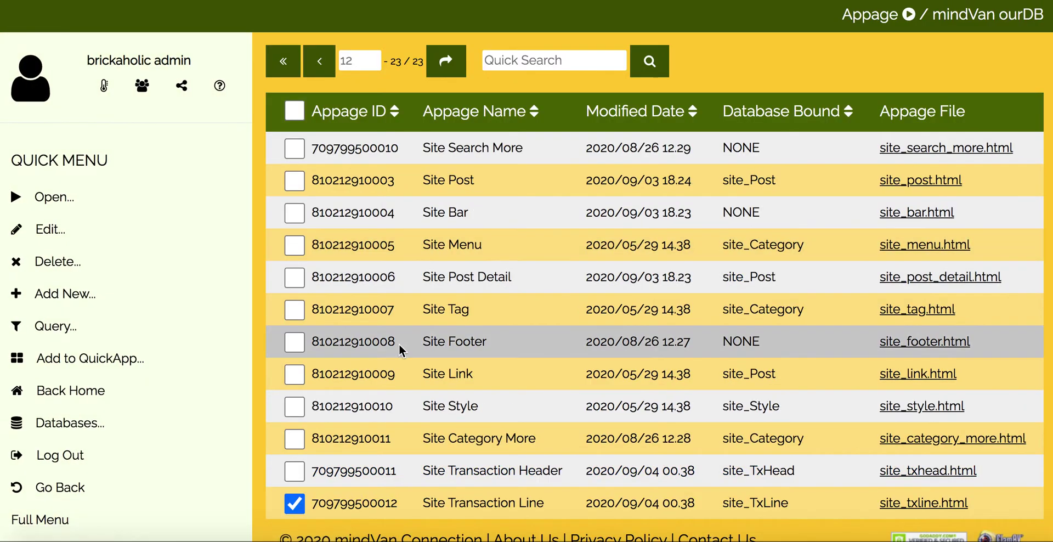
# Step: Add another appage named Site Transaction Product and bind it to the site_Post database
pyautogui.click(148, 296)
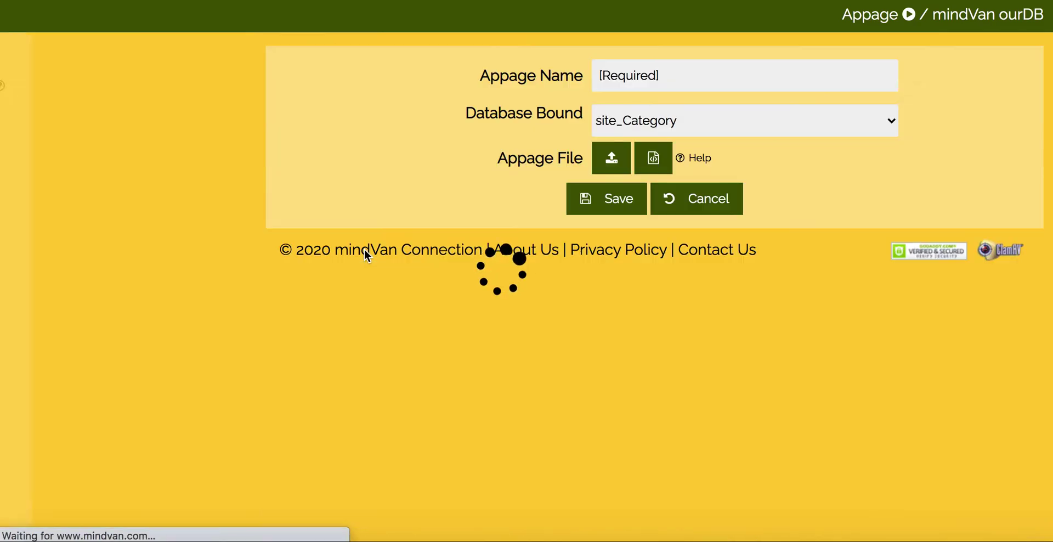
pyautogui.click(696, 72)
pyautogui.write('S')
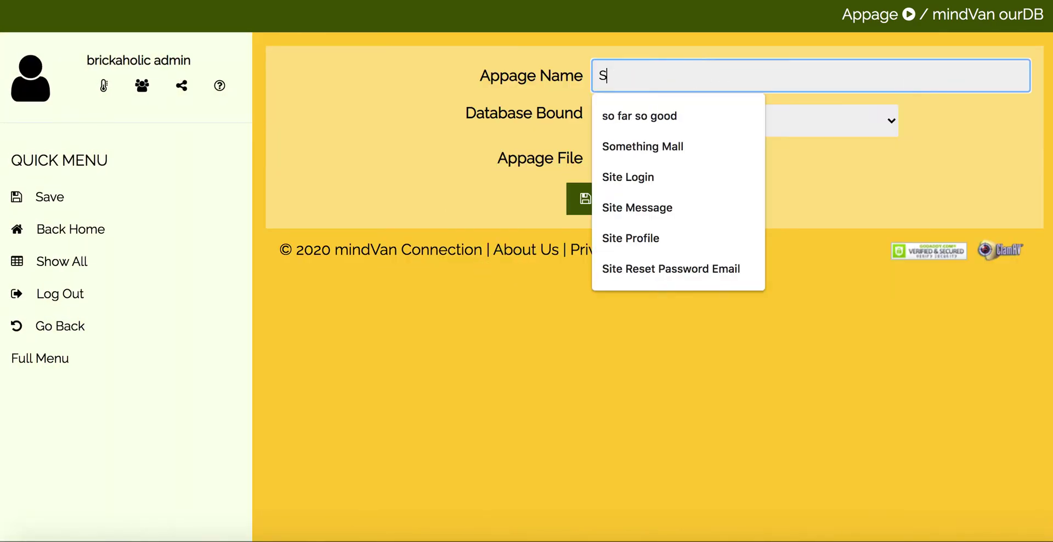
pyautogui.write('ite Tra')
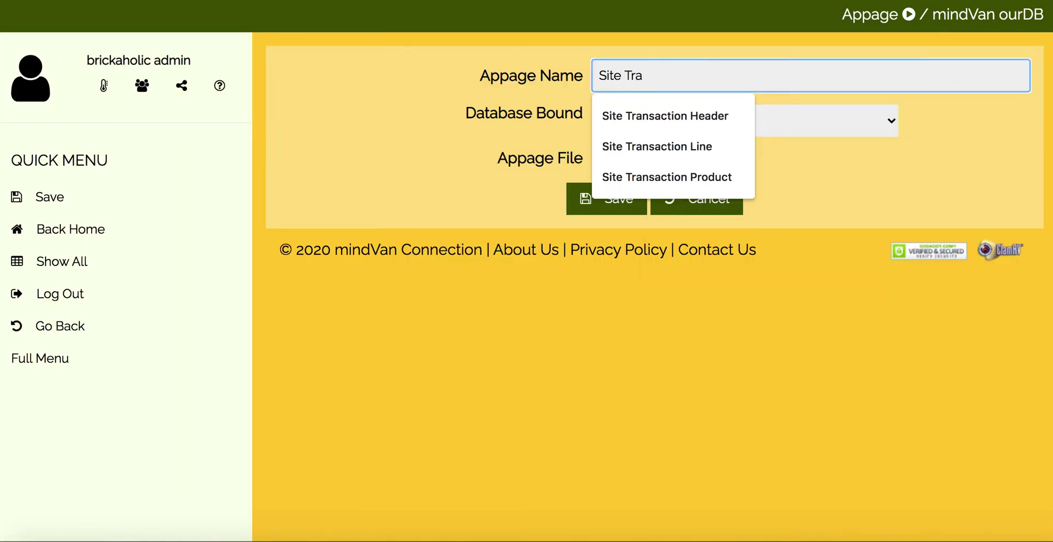
pyautogui.write('s')
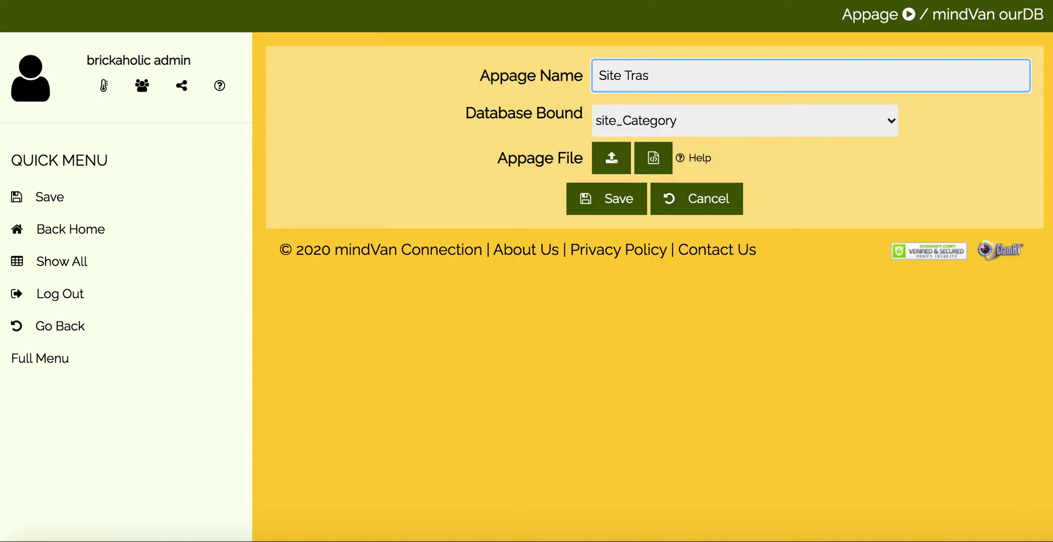
pyautogui.press('BackSpace')
pyautogui.write('nsaction ')
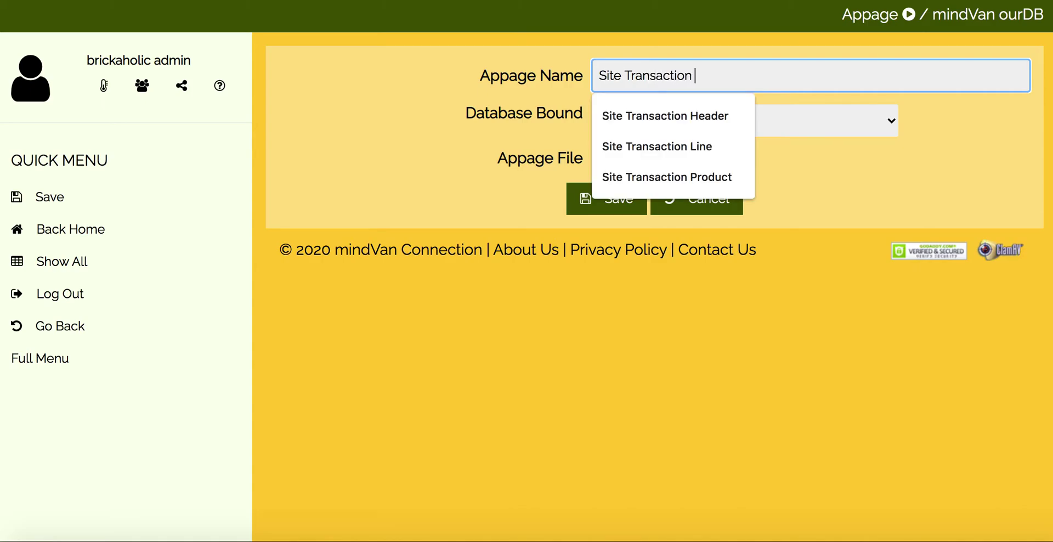
pyautogui.write('Product')
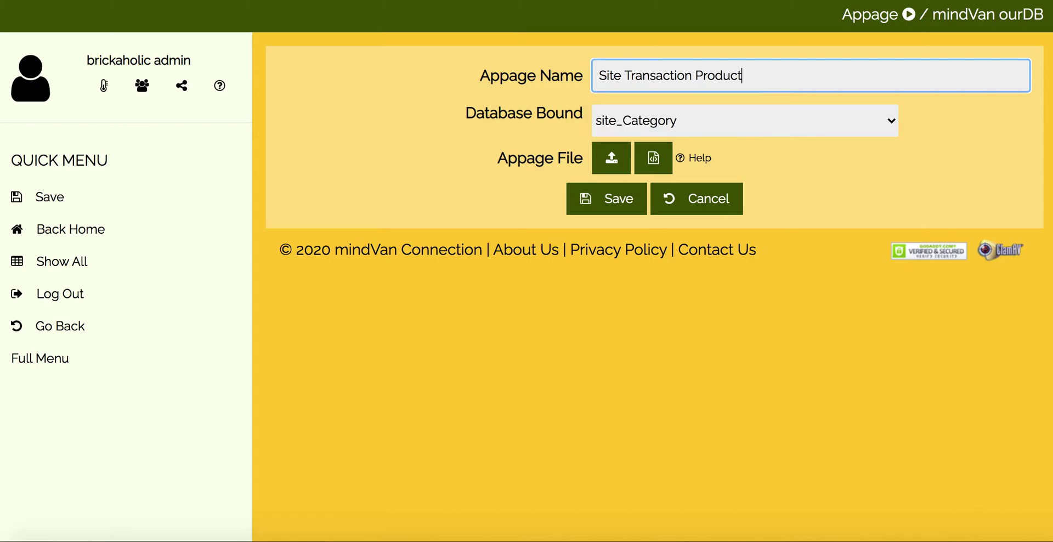
pyautogui.click(690, 122)
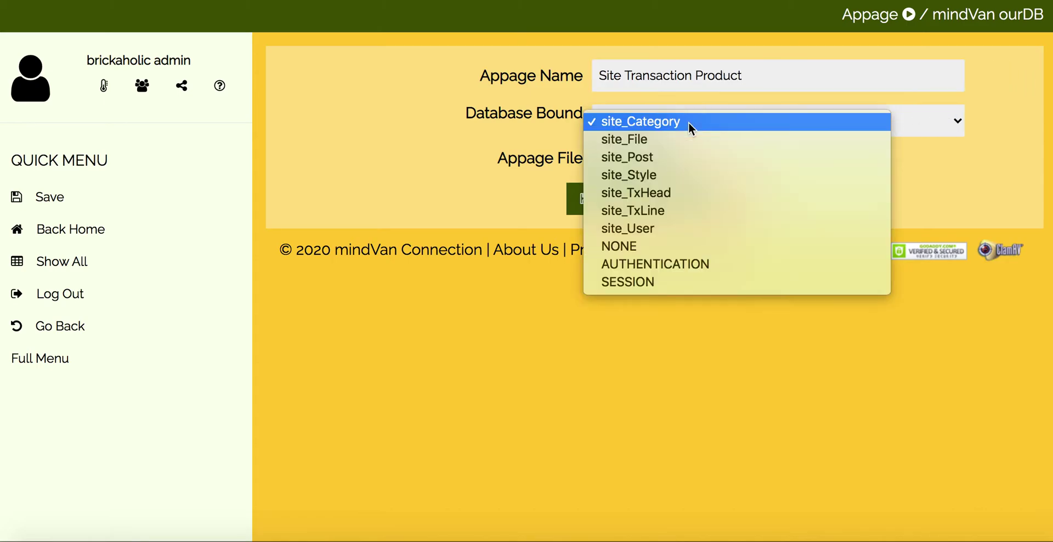
pyautogui.click(677, 154)
# Step: Upload site_txproduct from the step2 folder as the appage file and save the Site Transaction Product appage
pyautogui.click(611, 160)
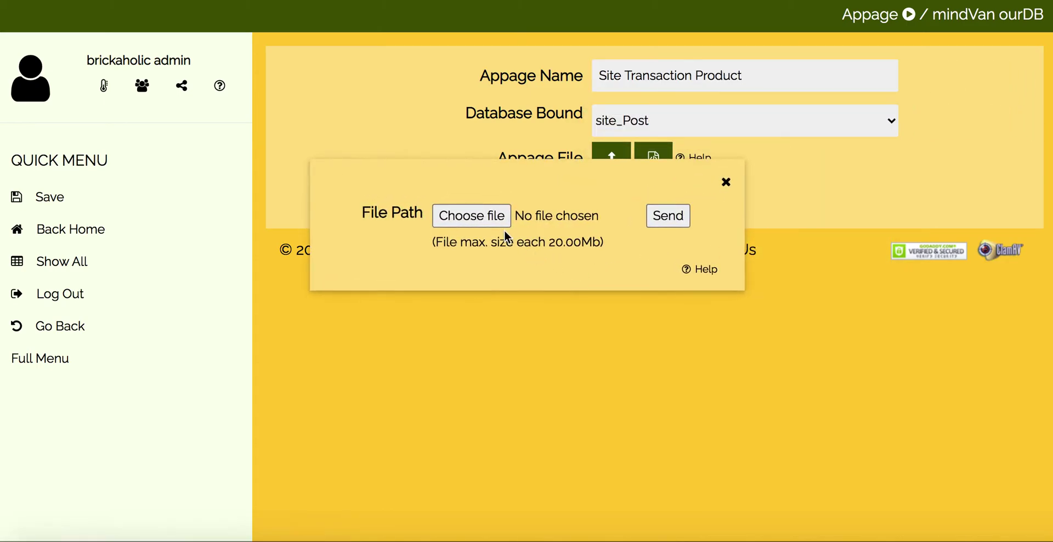
pyautogui.click(485, 216)
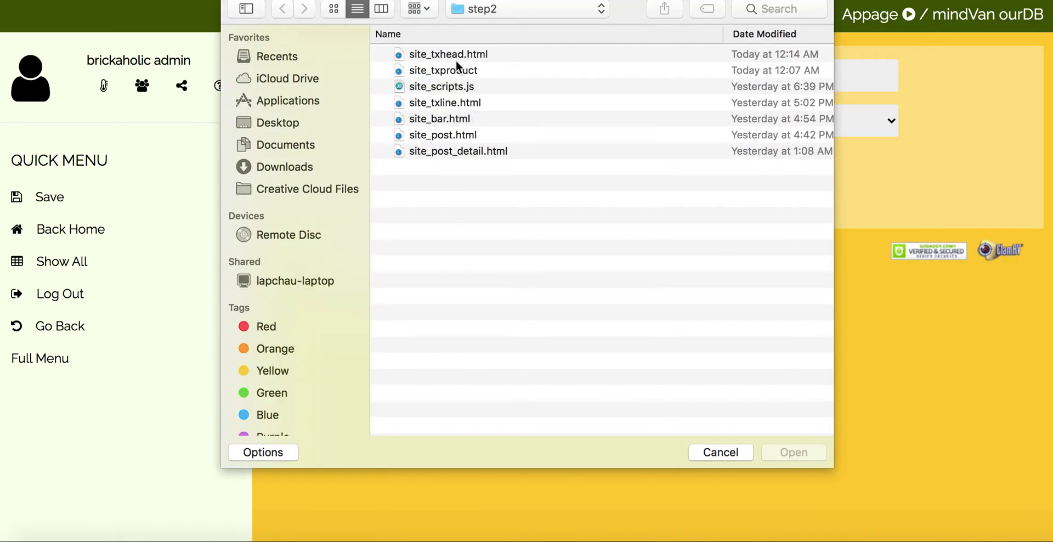
pyautogui.doubleClick(460, 75)
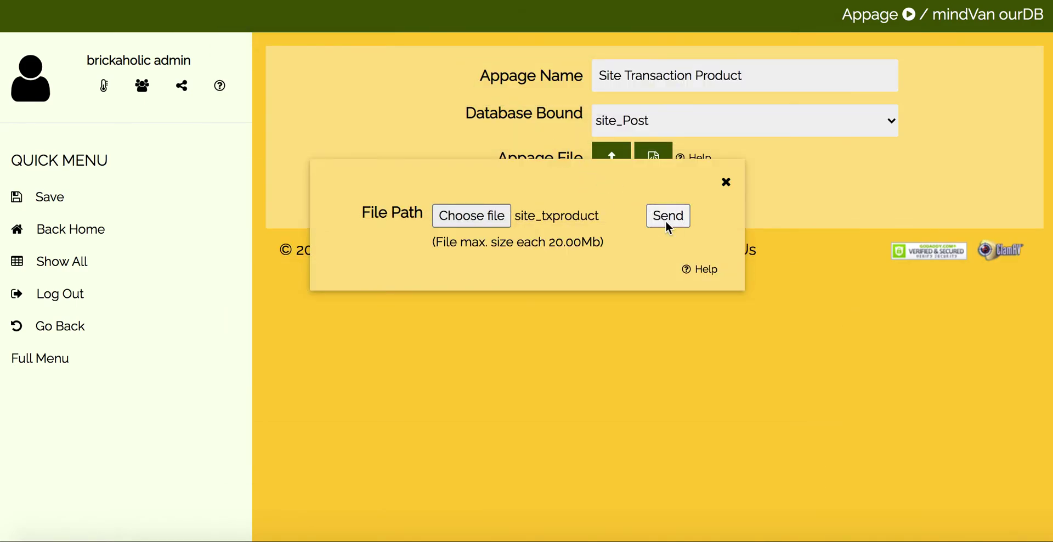
pyautogui.click(667, 215)
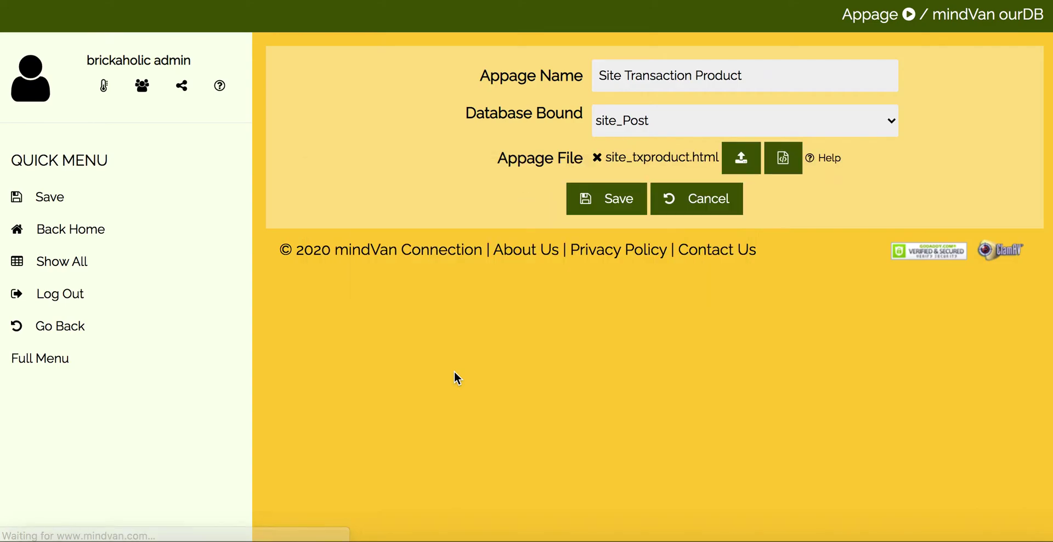
pyautogui.click(616, 200)
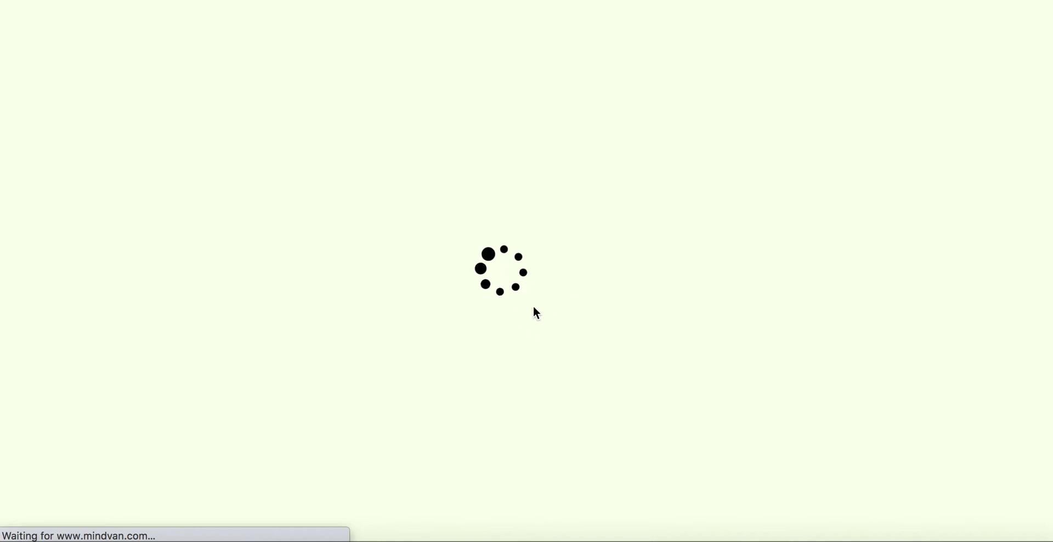
# Step: Add a permission to the Site Transaction Header appage that grants USERS the Open right, and save it
pyautogui.scroll(-3, 476, 279)
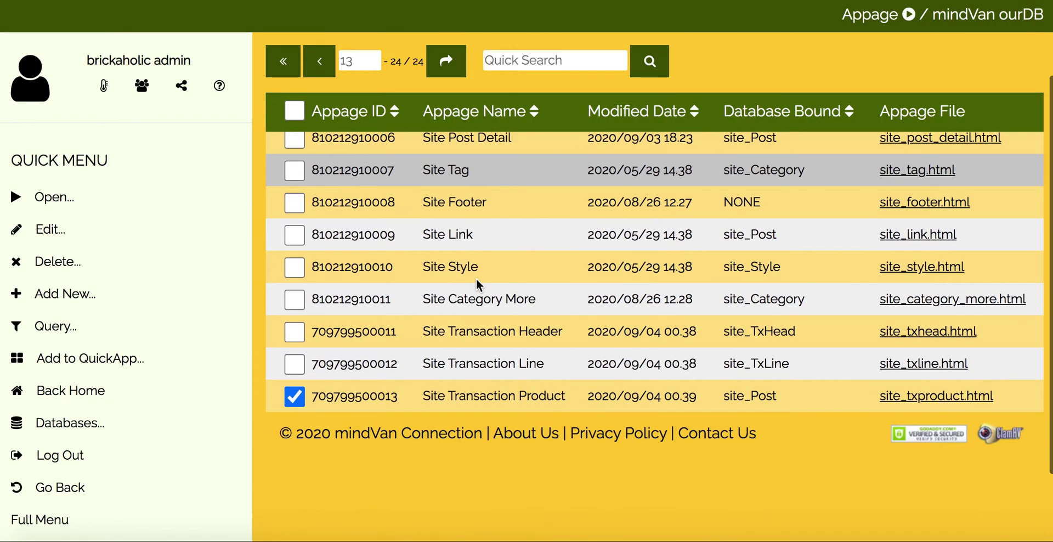
pyautogui.rightClick(298, 334)
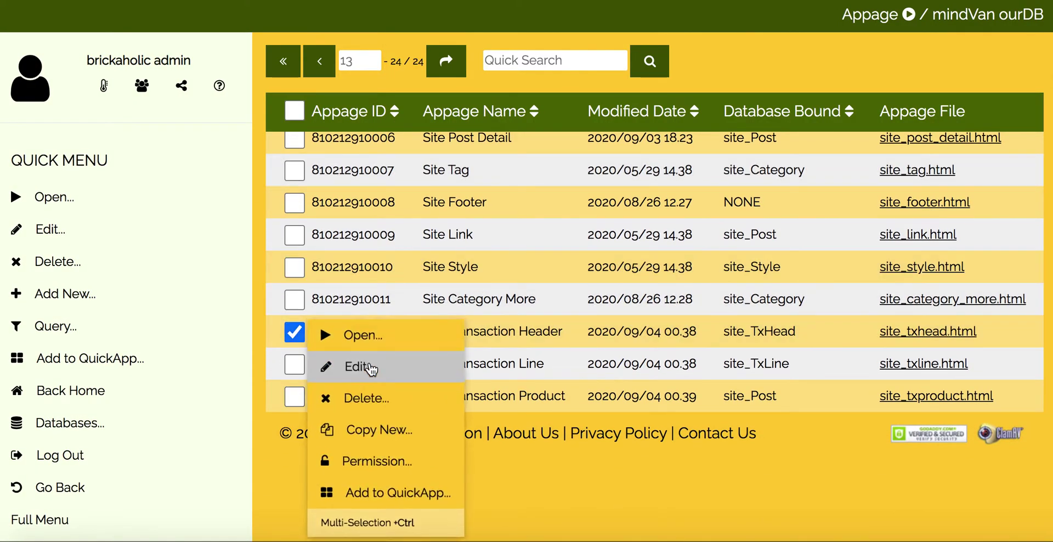
pyautogui.click(375, 467)
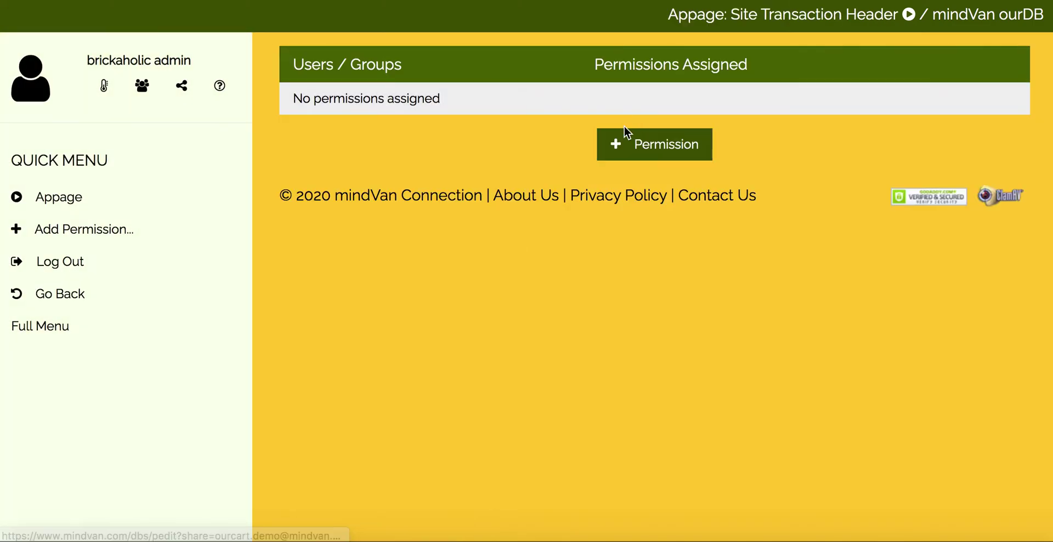
pyautogui.click(632, 147)
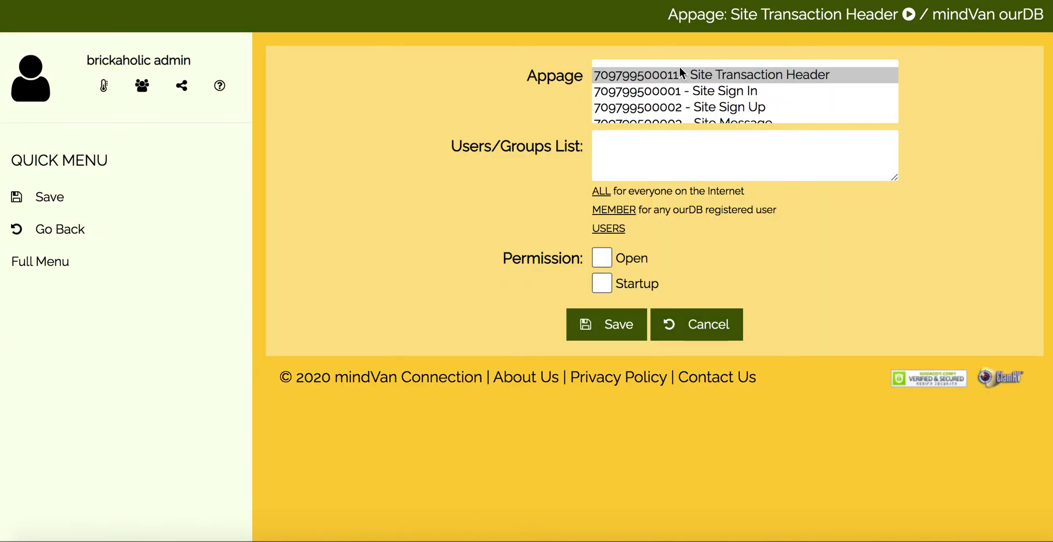
pyautogui.click(679, 74)
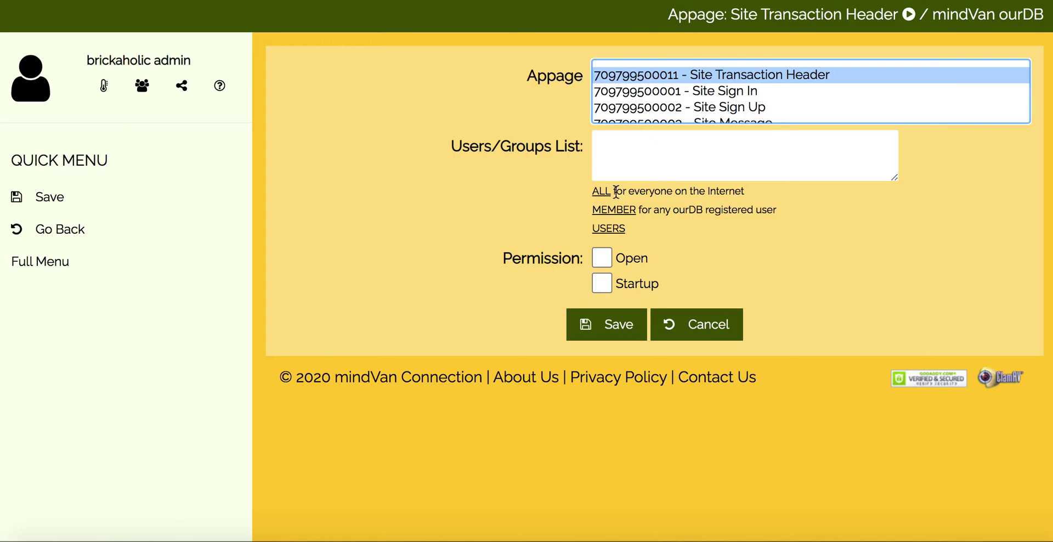
pyautogui.click(610, 229)
pyautogui.click(602, 258)
pyautogui.click(606, 329)
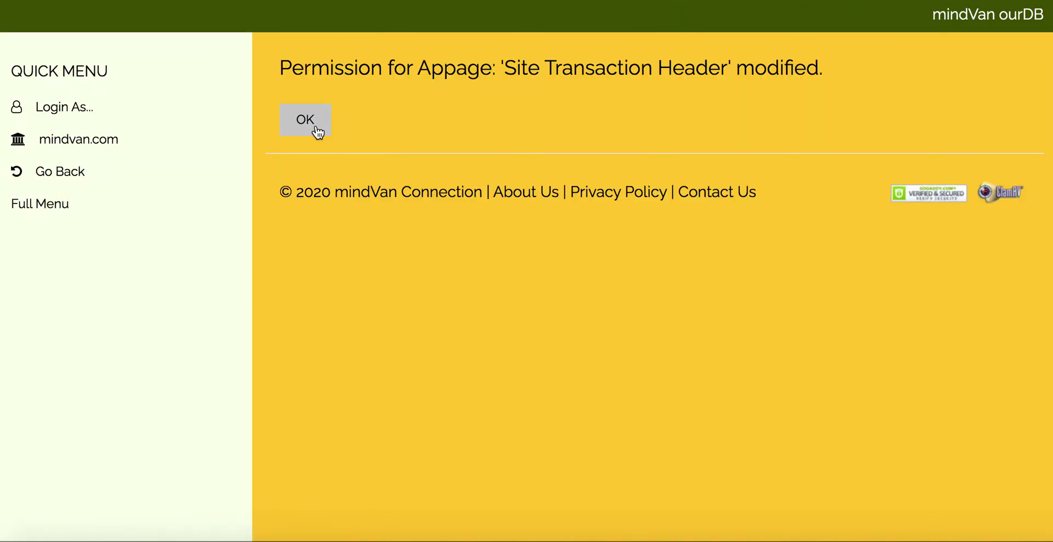
pyautogui.click(315, 127)
# Step: Open the shopping cart on the Brickaholic storefront and examine its order number, date, product lines and grand total
pyautogui.click(168, 205)
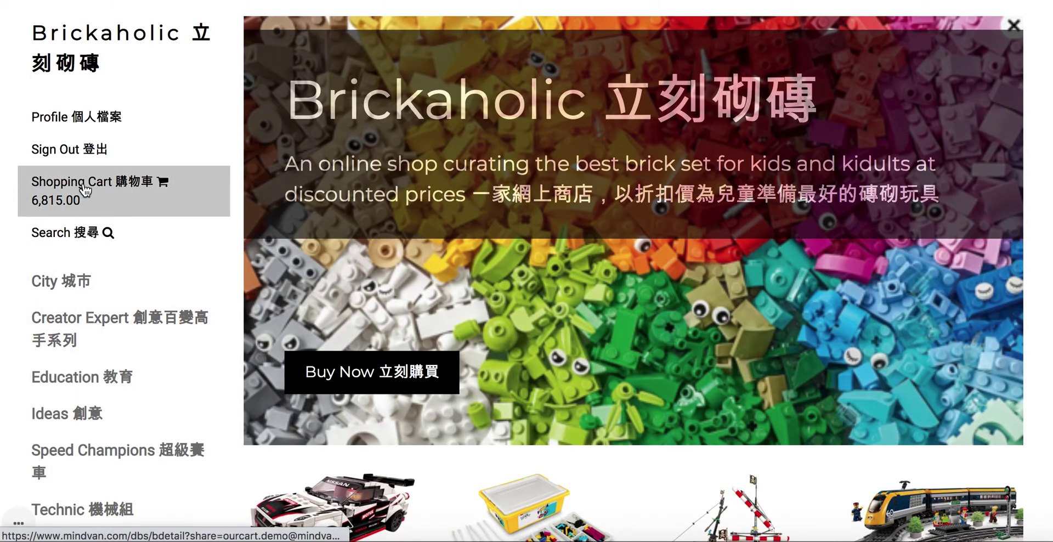
pyautogui.click(82, 187)
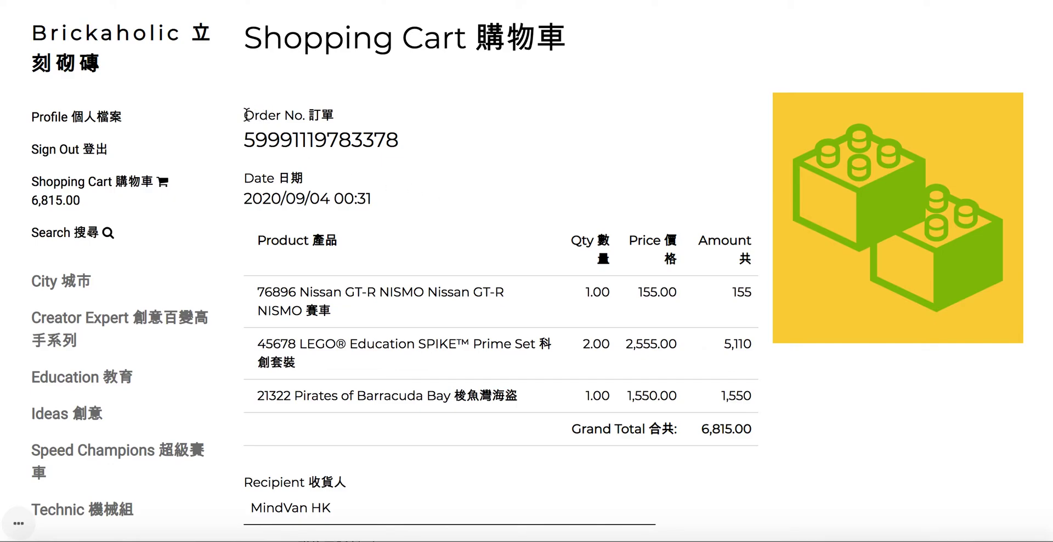
pyautogui.moveTo(244, 116); pyautogui.dragTo(430, 148)
pyautogui.moveTo(244, 176); pyautogui.dragTo(411, 200)
pyautogui.click(436, 192)
pyautogui.scroll(-1, 438, 195)
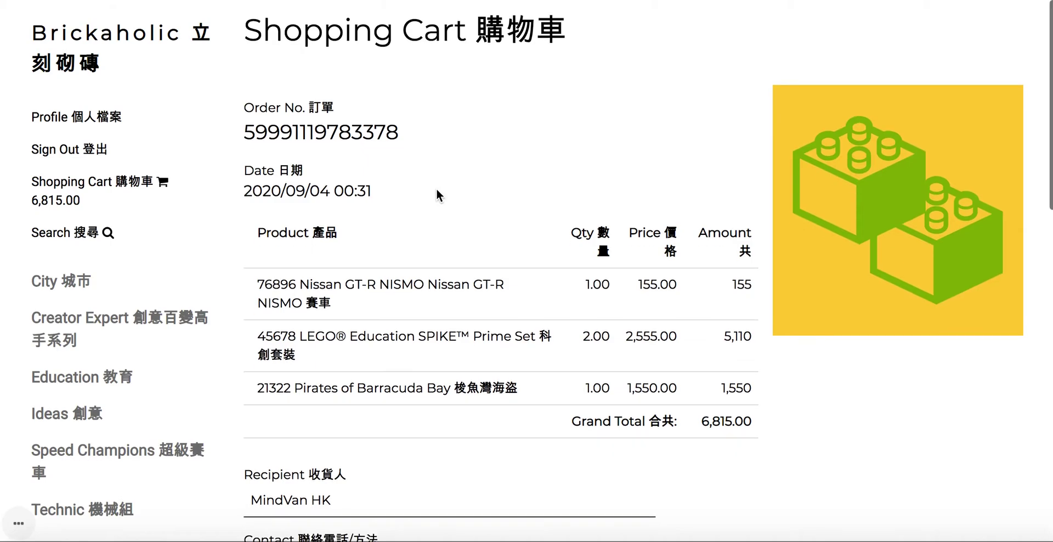
pyautogui.scroll(-3, 439, 195)
pyautogui.moveTo(245, 127); pyautogui.dragTo(749, 142)
pyautogui.moveTo(258, 177); pyautogui.dragTo(751, 170)
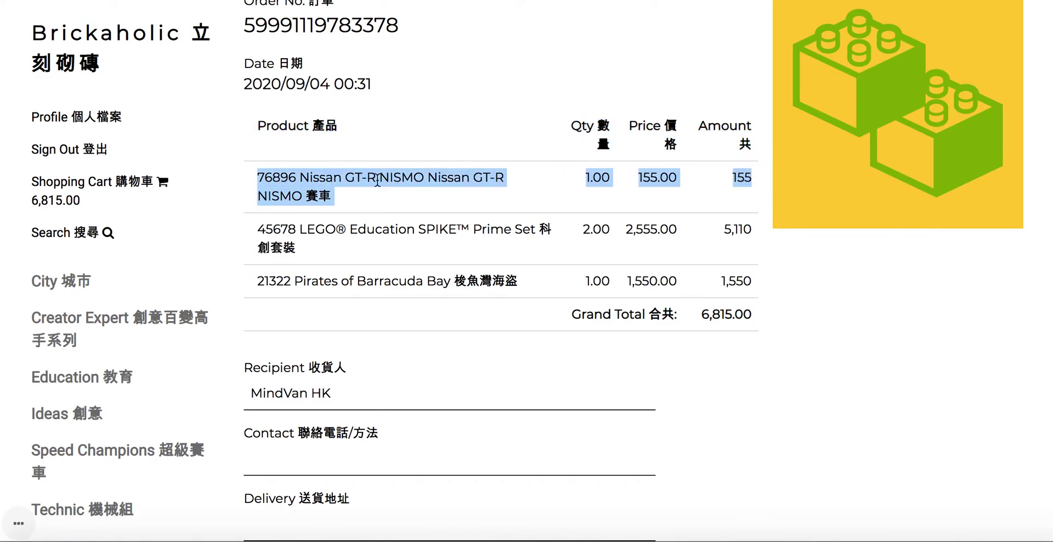
pyautogui.moveTo(256, 222); pyautogui.dragTo(557, 250)
pyautogui.moveTo(260, 282); pyautogui.dragTo(750, 280)
pyautogui.click(708, 314)
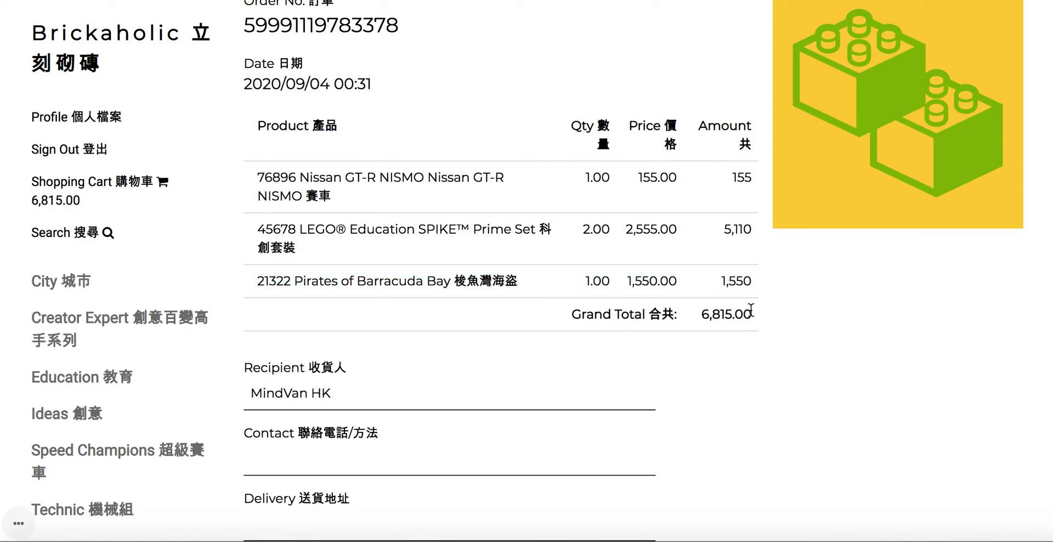
# Step: Examine the Recipient, Contact and Delivery fields beneath the cart's product table, then look over the whole cart page
pyautogui.scroll(-5, 472, 336)
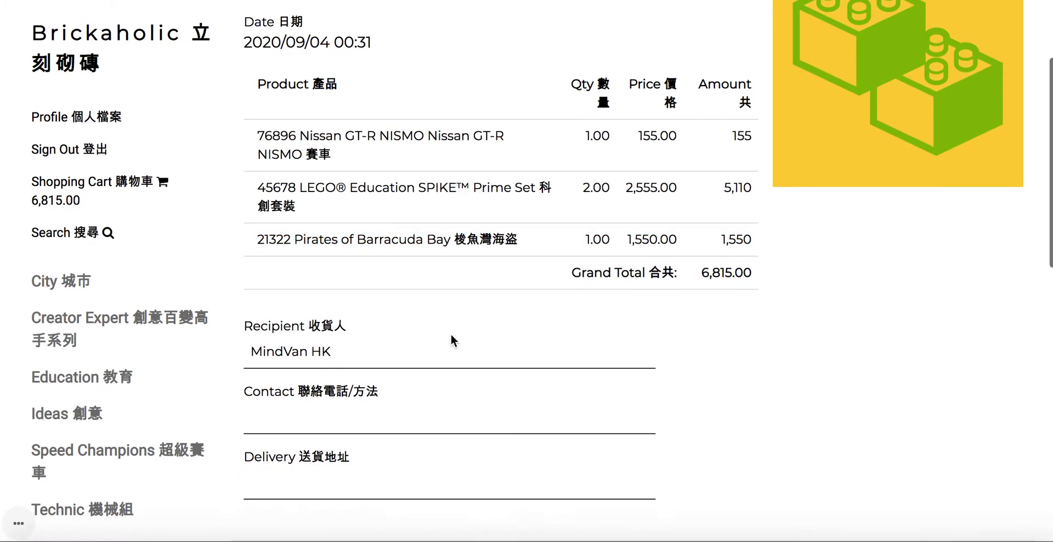
pyautogui.click(381, 253)
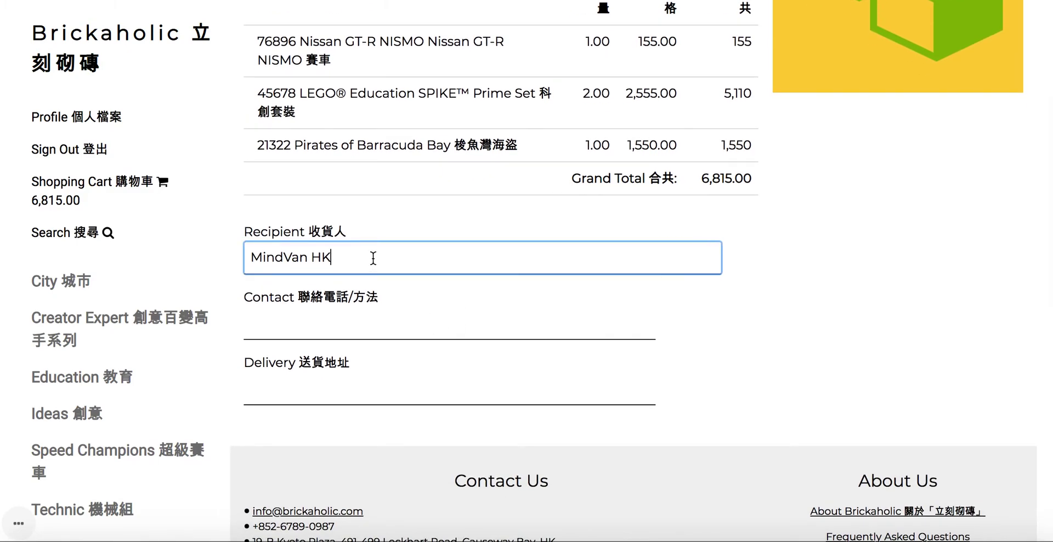
pyautogui.moveTo(254, 255); pyautogui.dragTo(364, 256)
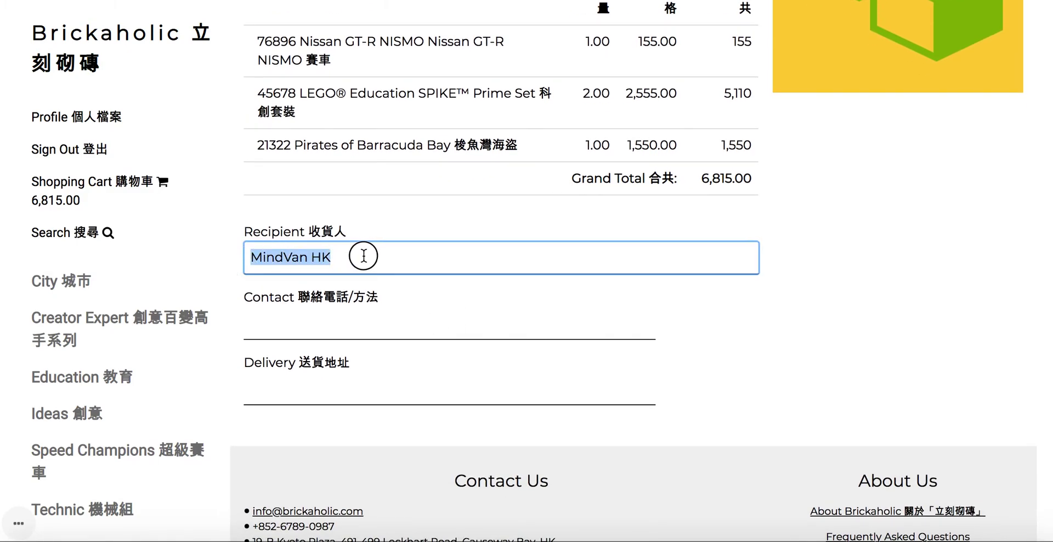
pyautogui.click(364, 256)
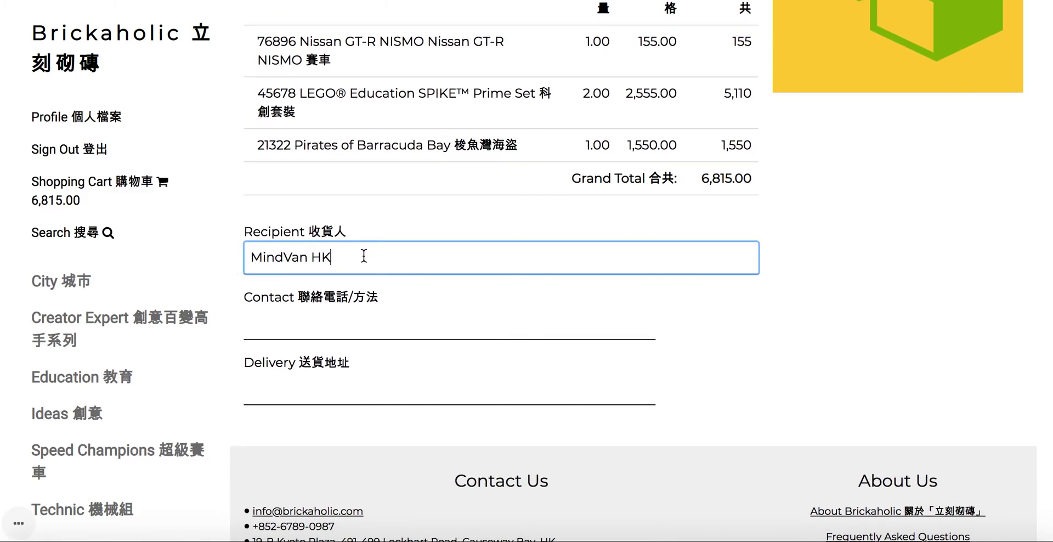
pyautogui.click(335, 333)
pyautogui.click(443, 382)
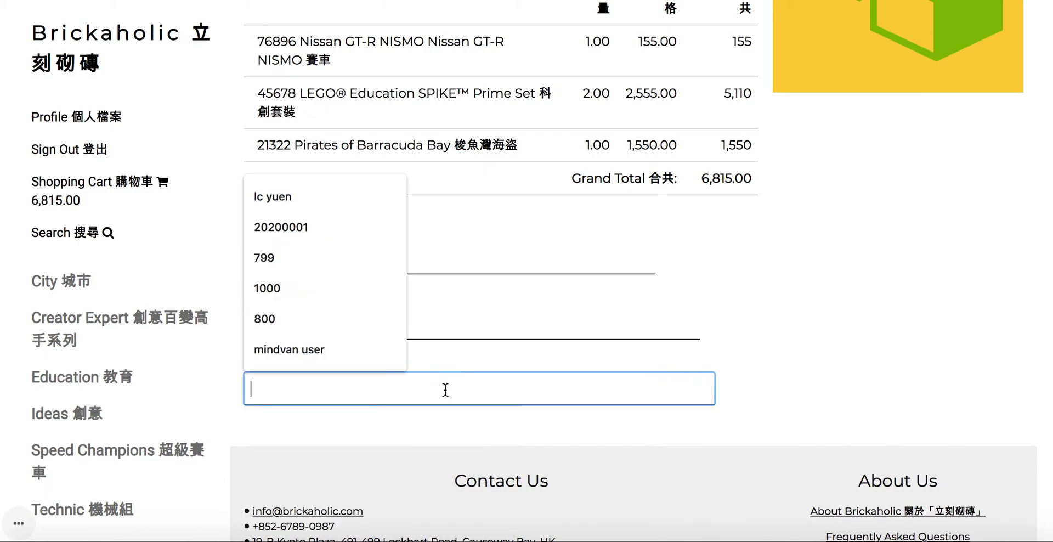
pyautogui.click(753, 246)
pyautogui.scroll(5, 664, 236)
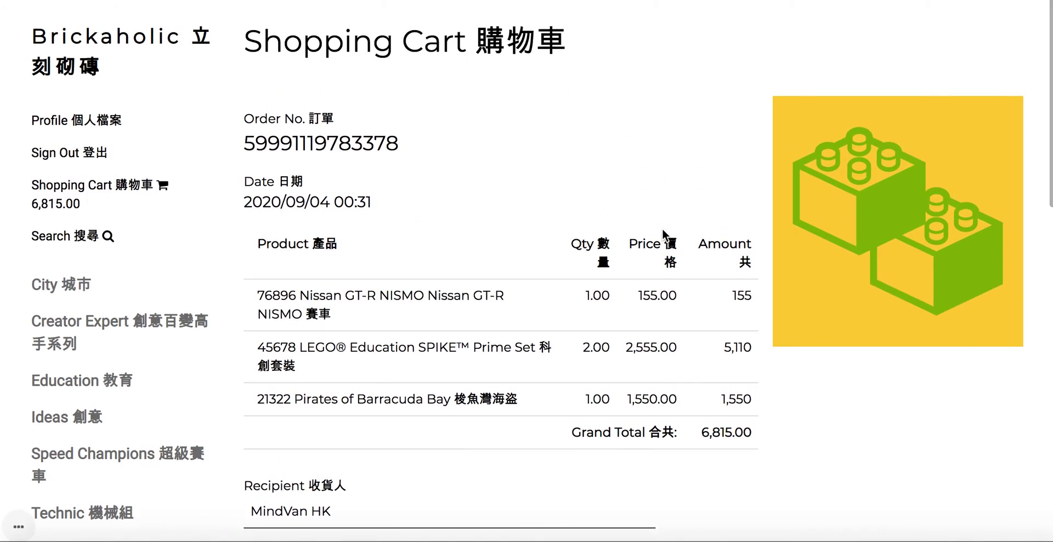
pyautogui.scroll(-3, 664, 235)
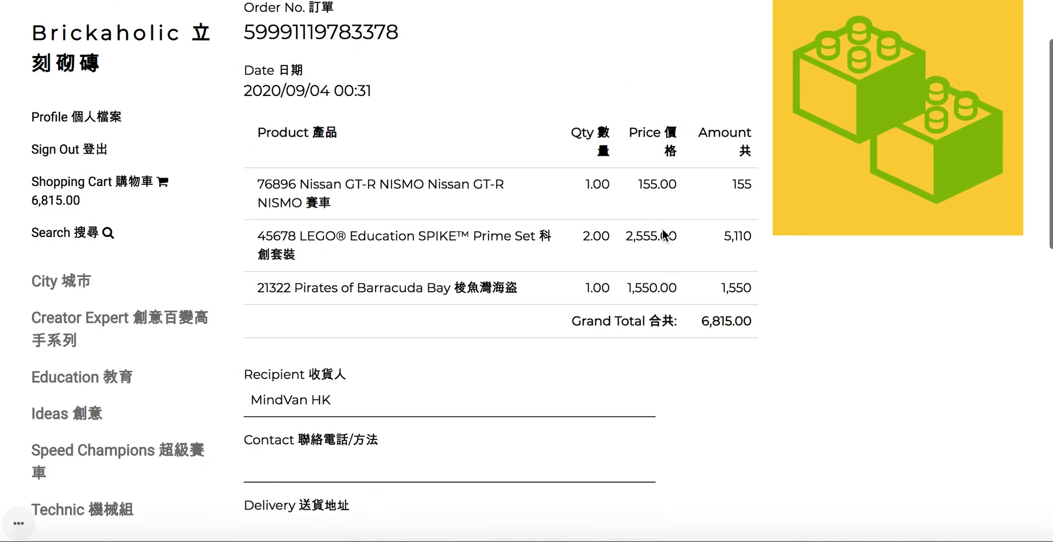
pyautogui.scroll(2, 664, 236)
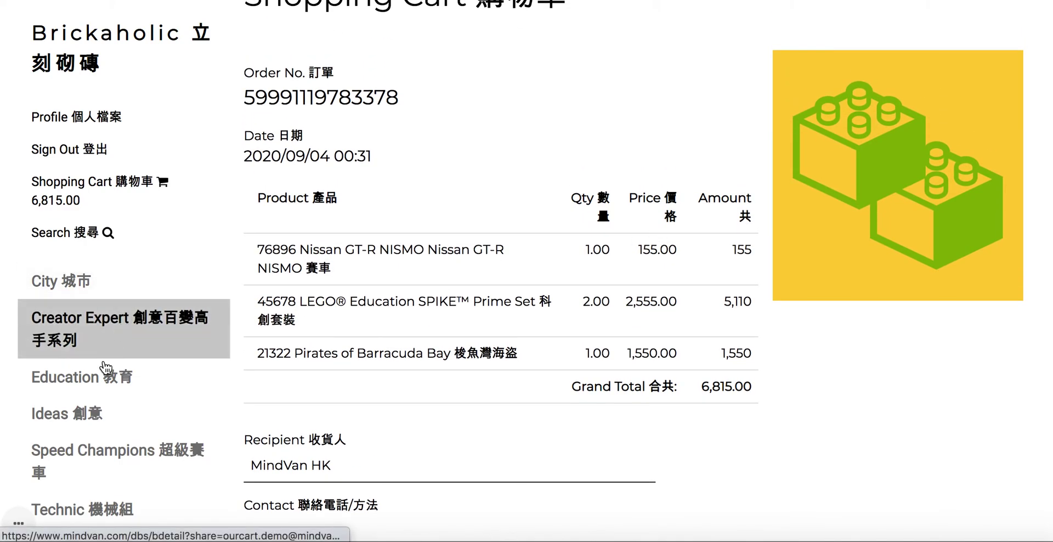
# Step: Add the 76896 Nissan GT-R NISMO from the Speed Champions category to the cart and reopen the shopping cart
pyautogui.click(103, 458)
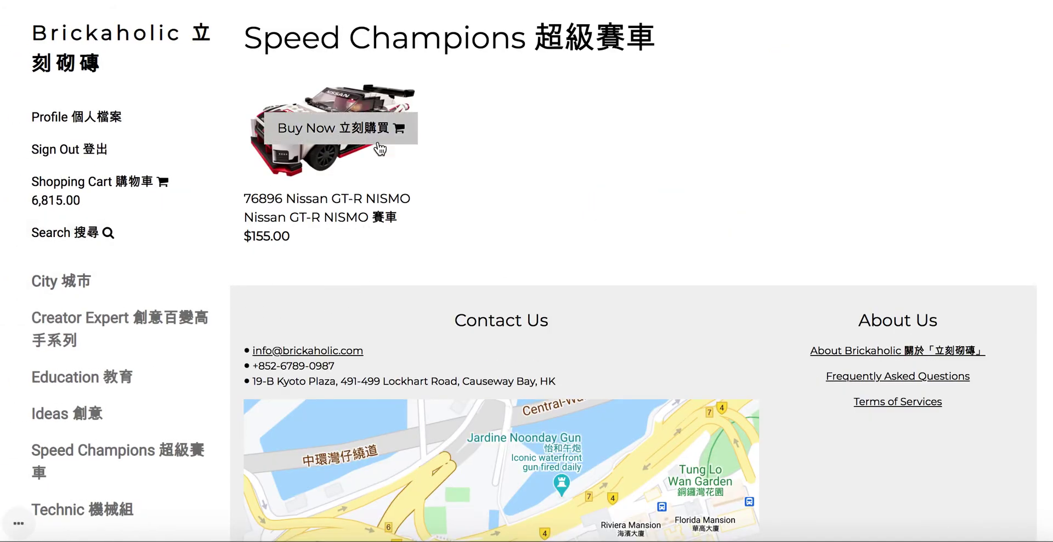
pyautogui.click(364, 130)
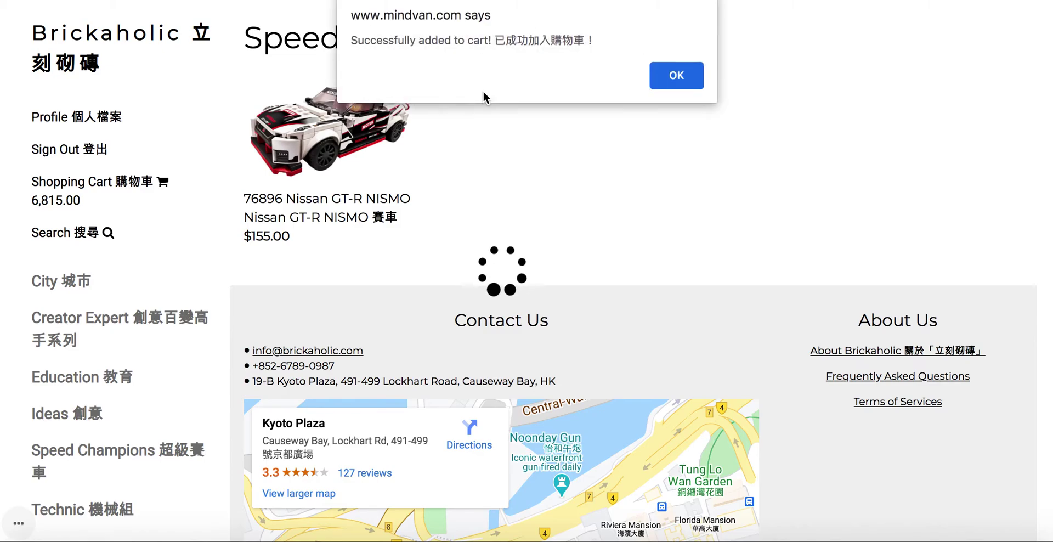
pyautogui.click(675, 80)
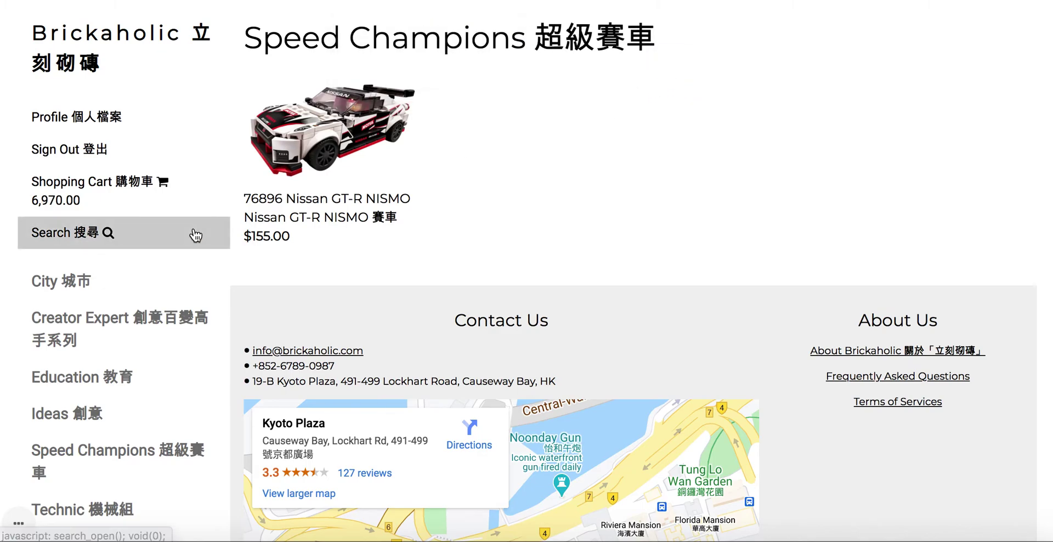
pyautogui.click(68, 208)
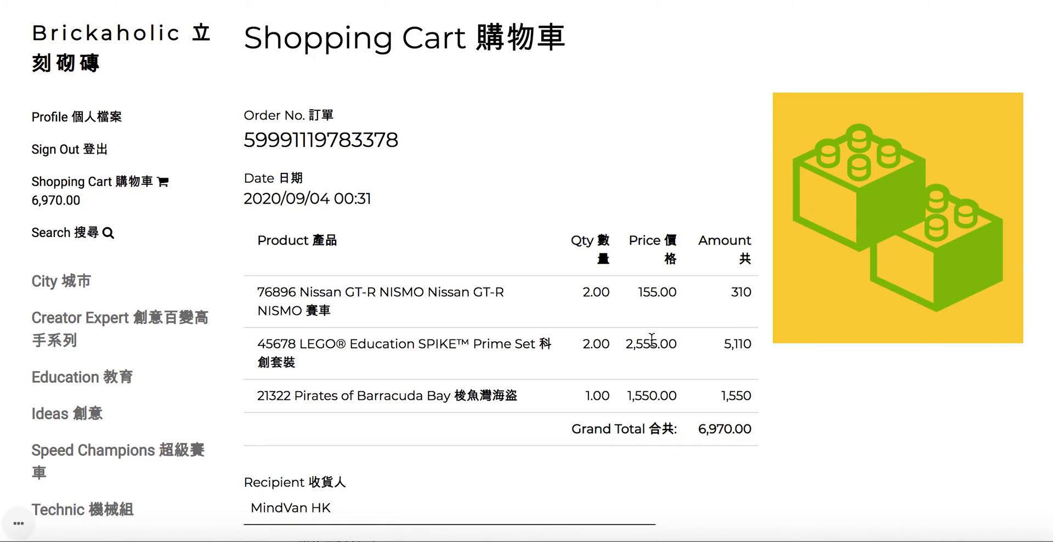
# Step: Check the number format of the cart's first amount and quantity, and open the site_TxLine column structure in mindVan ourDB
pyautogui.doubleClick(739, 293)
pyautogui.moveTo(584, 292); pyautogui.dragTo(608, 290)
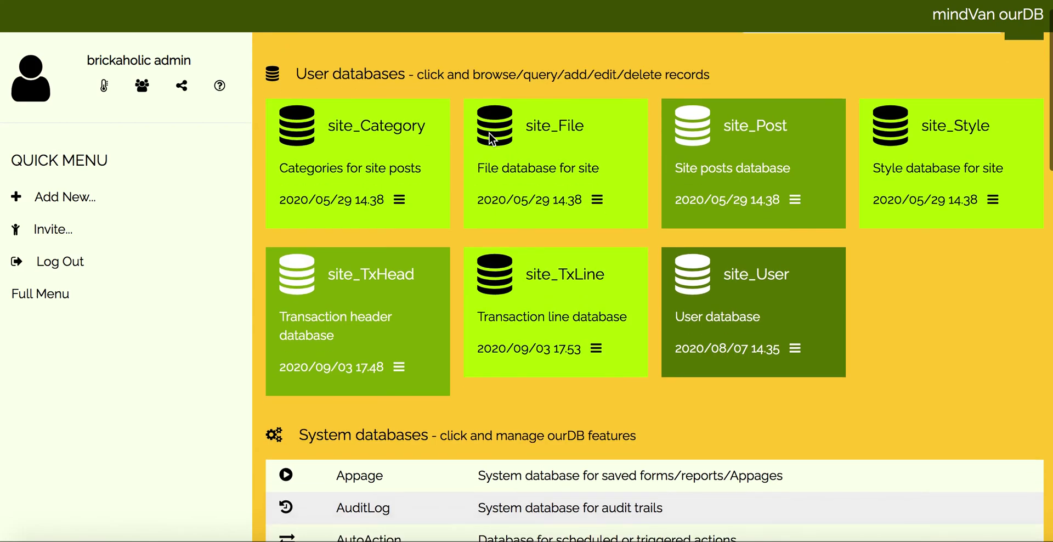
pyautogui.scroll(-2, 489, 133)
pyautogui.click(597, 268)
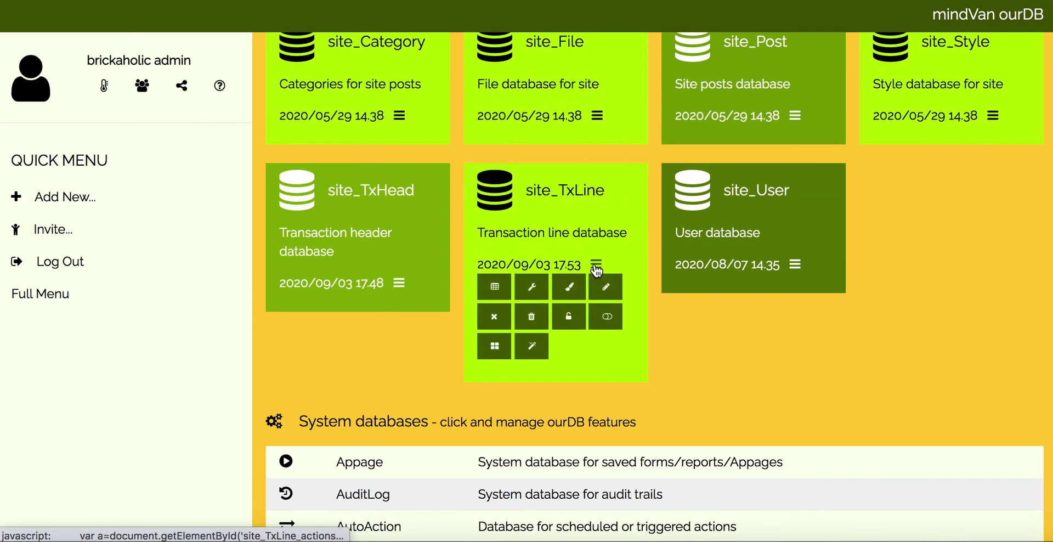
pyautogui.click(540, 302)
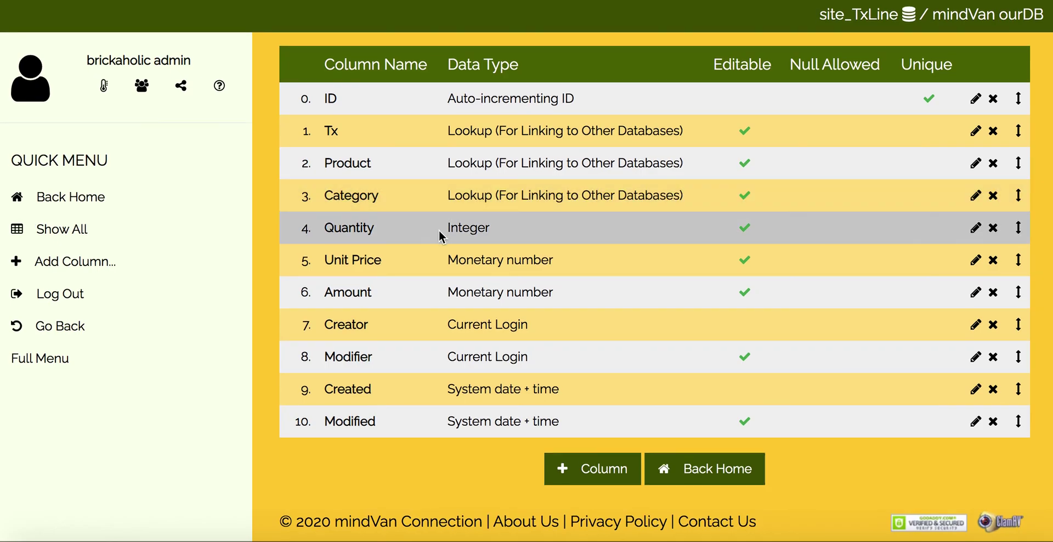
# Step: Set the Quantity column's Data Format to 0 and save the modified table structure
pyautogui.click(975, 228)
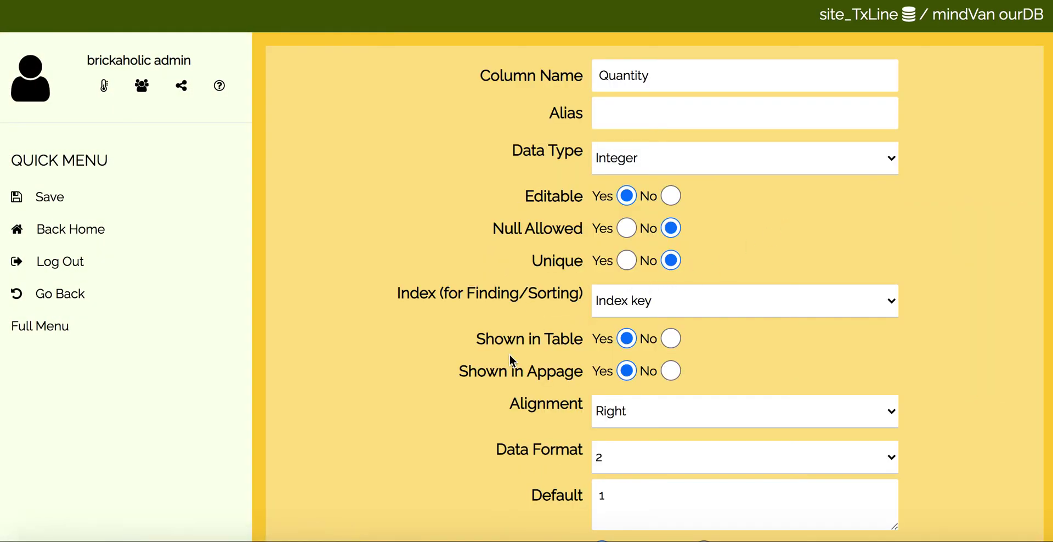
pyautogui.scroll(-3, 513, 361)
pyautogui.click(641, 304)
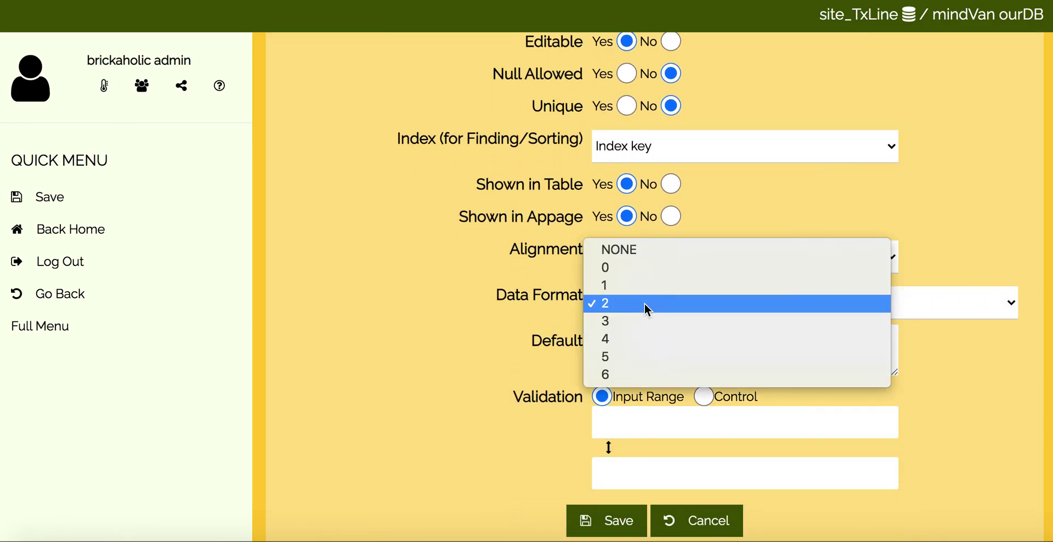
pyautogui.click(644, 266)
pyautogui.scroll(-3, 523, 307)
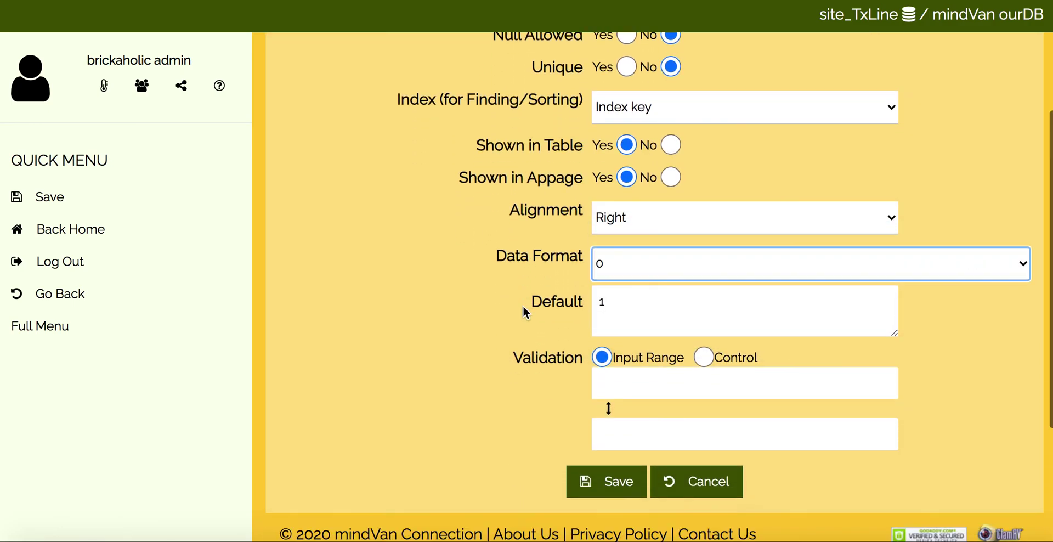
pyautogui.scroll(6, 522, 307)
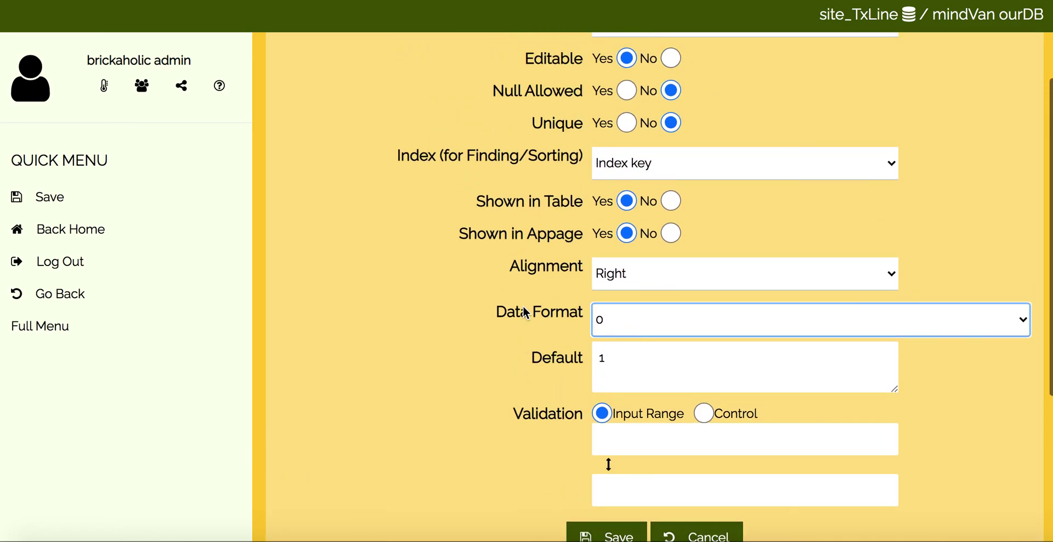
pyautogui.scroll(-6, 524, 307)
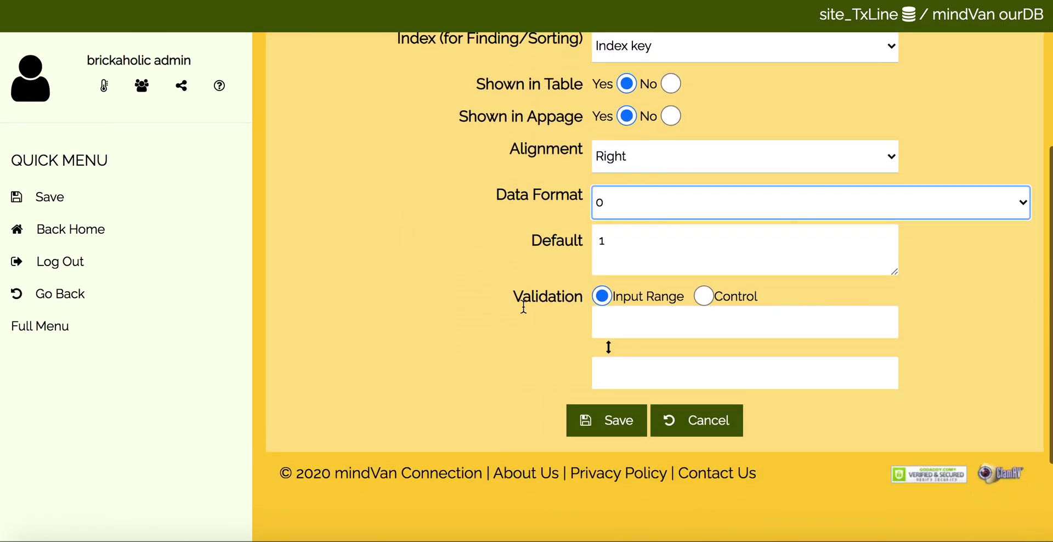
pyautogui.click(596, 432)
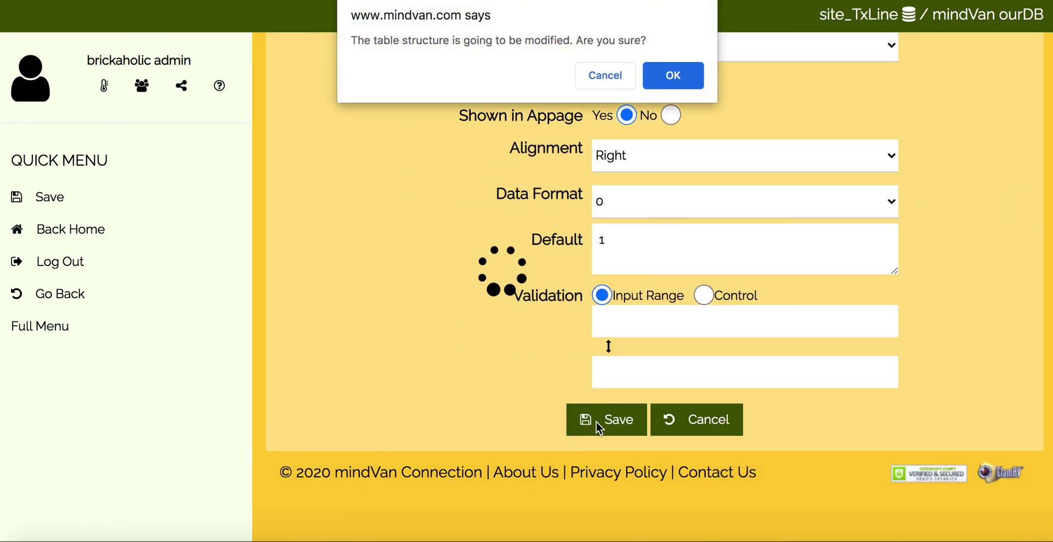
pyautogui.click(676, 77)
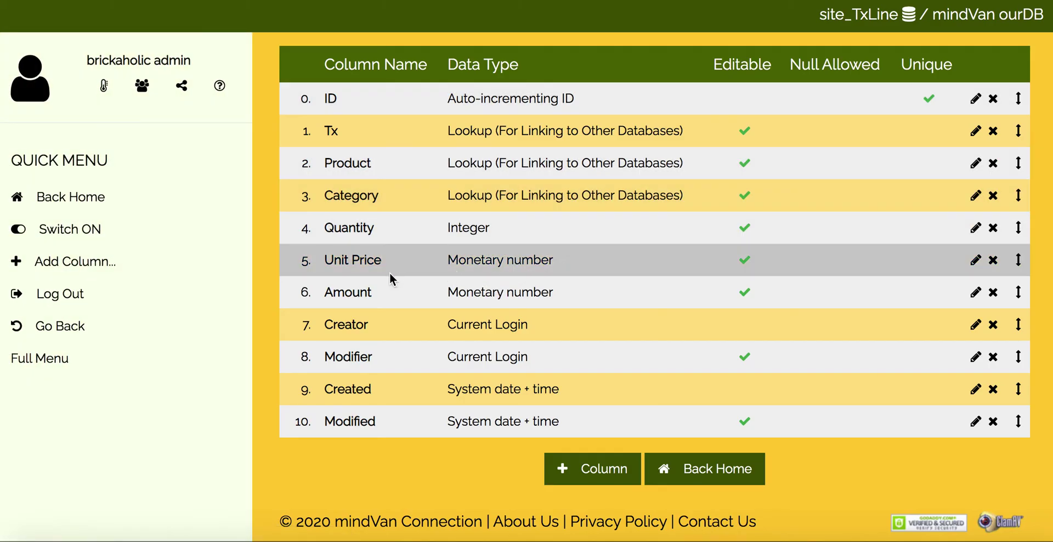
# Step: Set the Amount column's Data Format to 2 and save the column
pyautogui.click(976, 297)
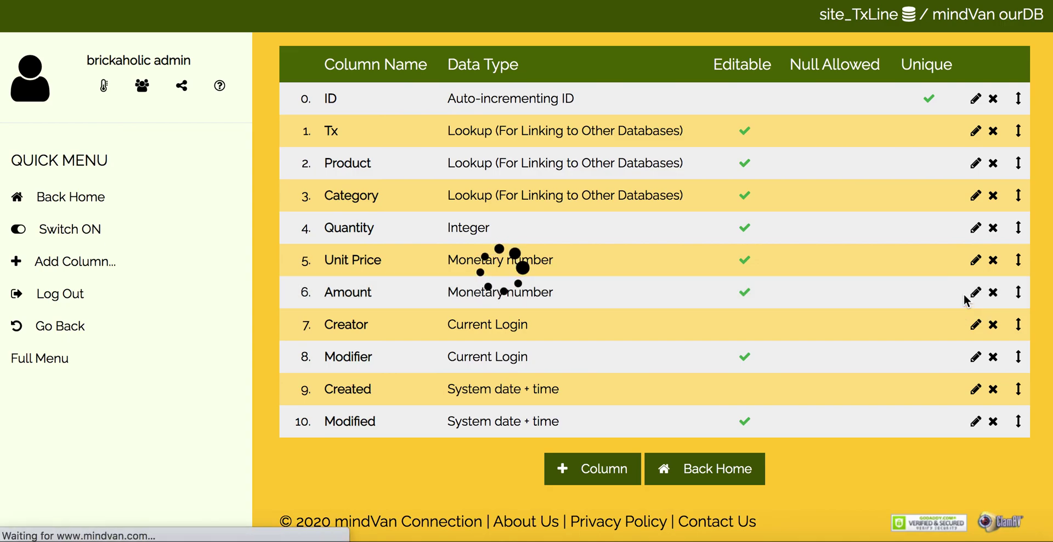
pyautogui.scroll(-3, 666, 265)
pyautogui.scroll(-1, 666, 265)
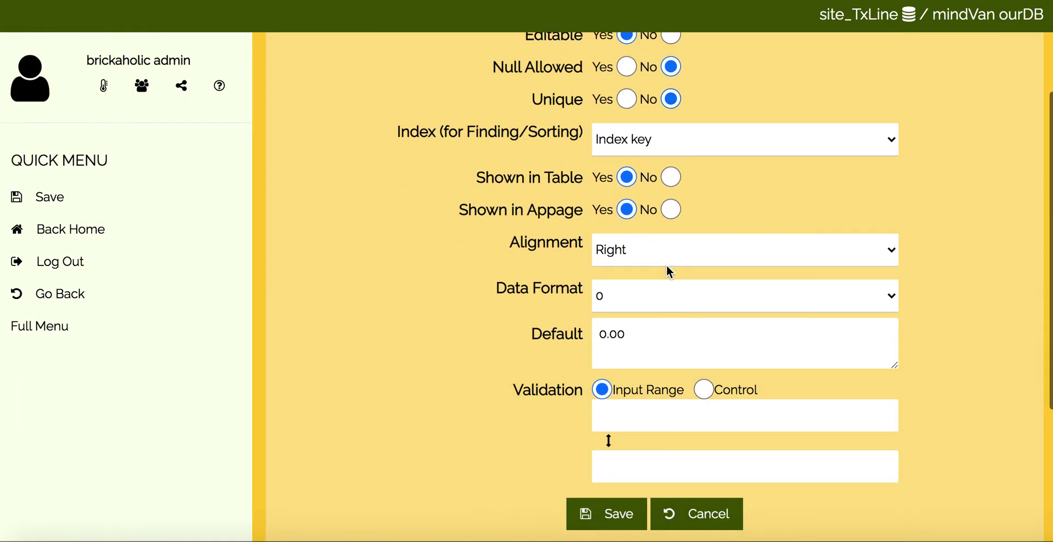
pyautogui.click(661, 293)
pyautogui.click(643, 330)
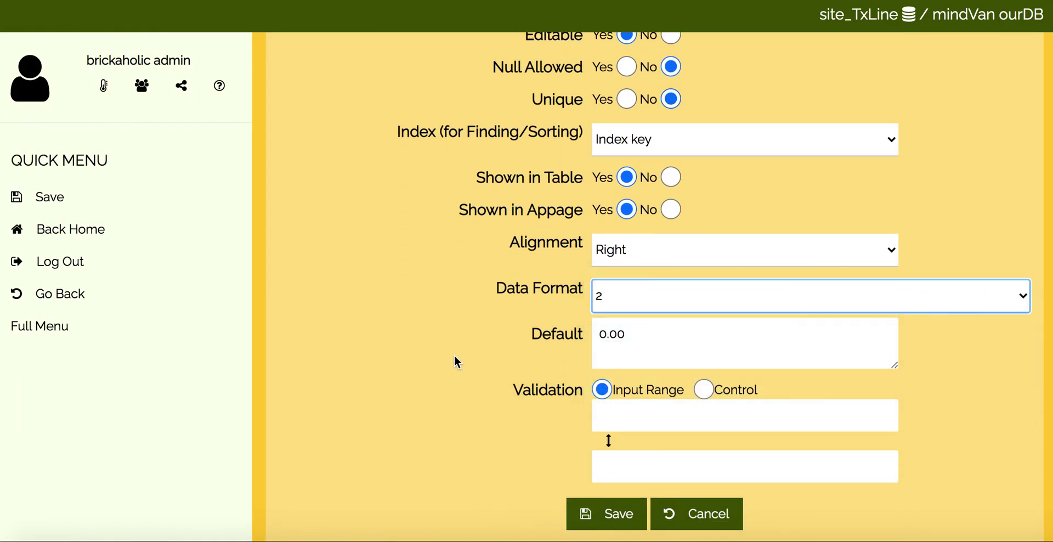
pyautogui.scroll(-3, 454, 354)
pyautogui.click(575, 403)
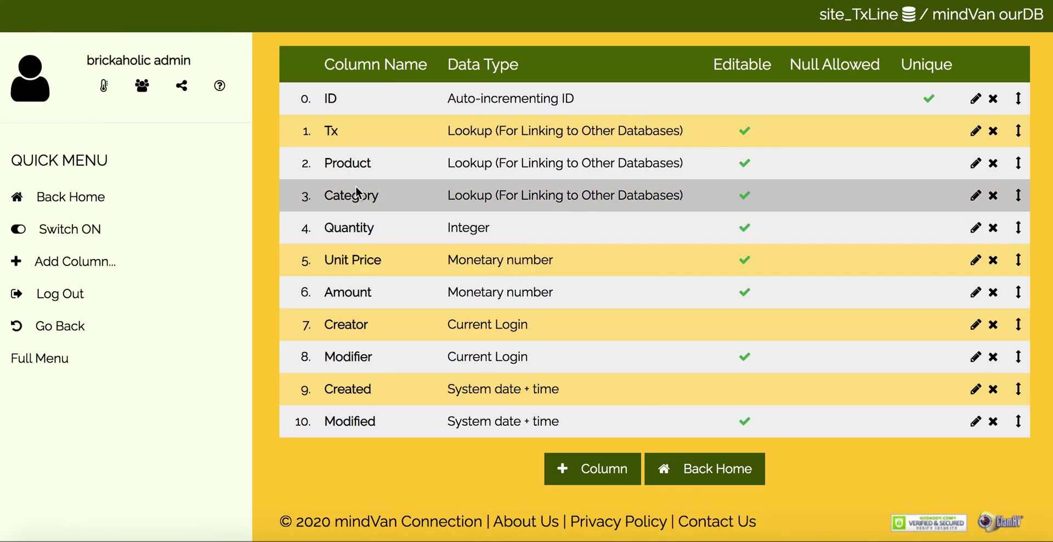
# Step: Switch the site_TxLine database back on, reload the Brickaholic shopping cart and check the quantities and amounts in its product table
pyautogui.click(104, 233)
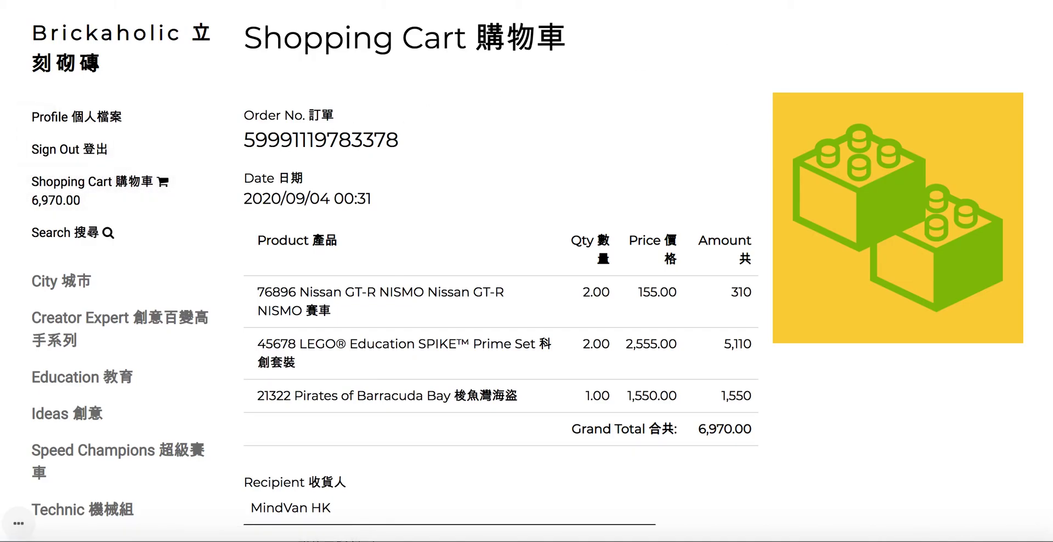
pyautogui.click(69, 1)
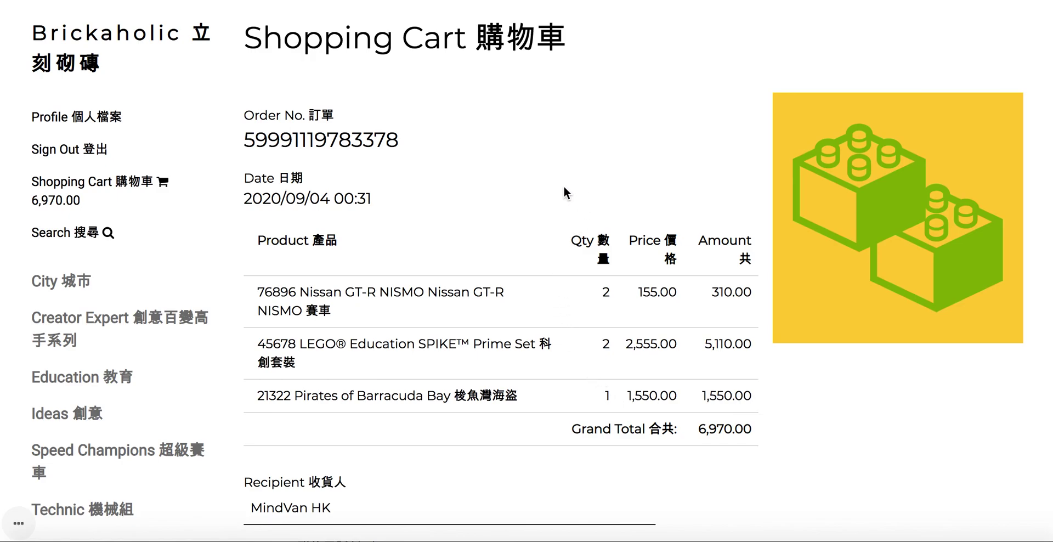
pyautogui.scroll(-7, 558, 187)
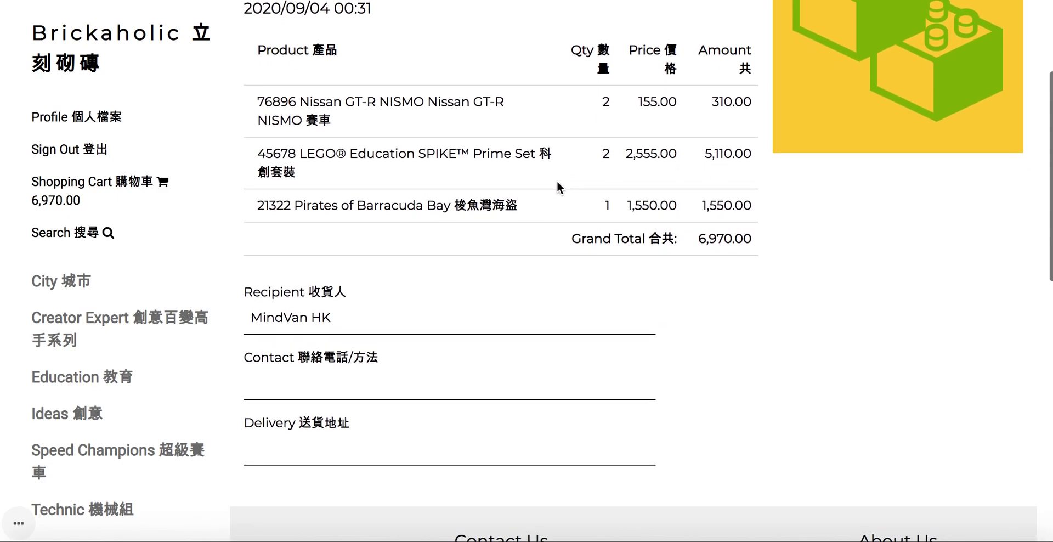